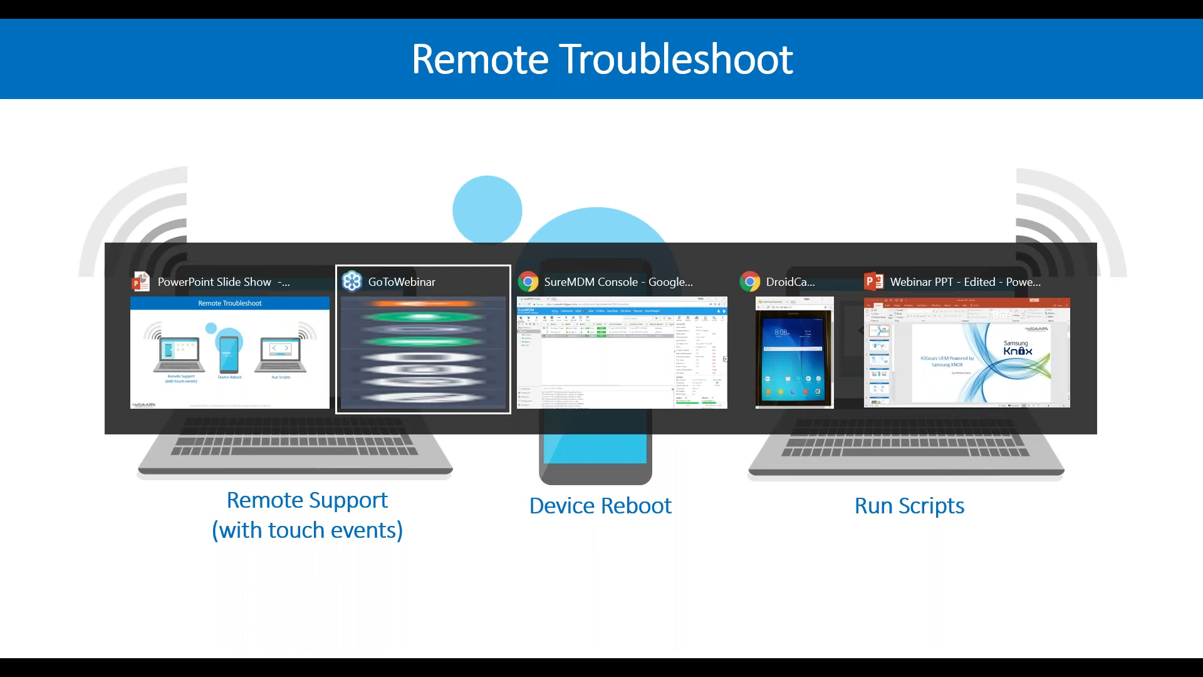
Step: Resize the group tree to show California's Fremont subgroups and select the Tab A tablet
key("alt+Tab")
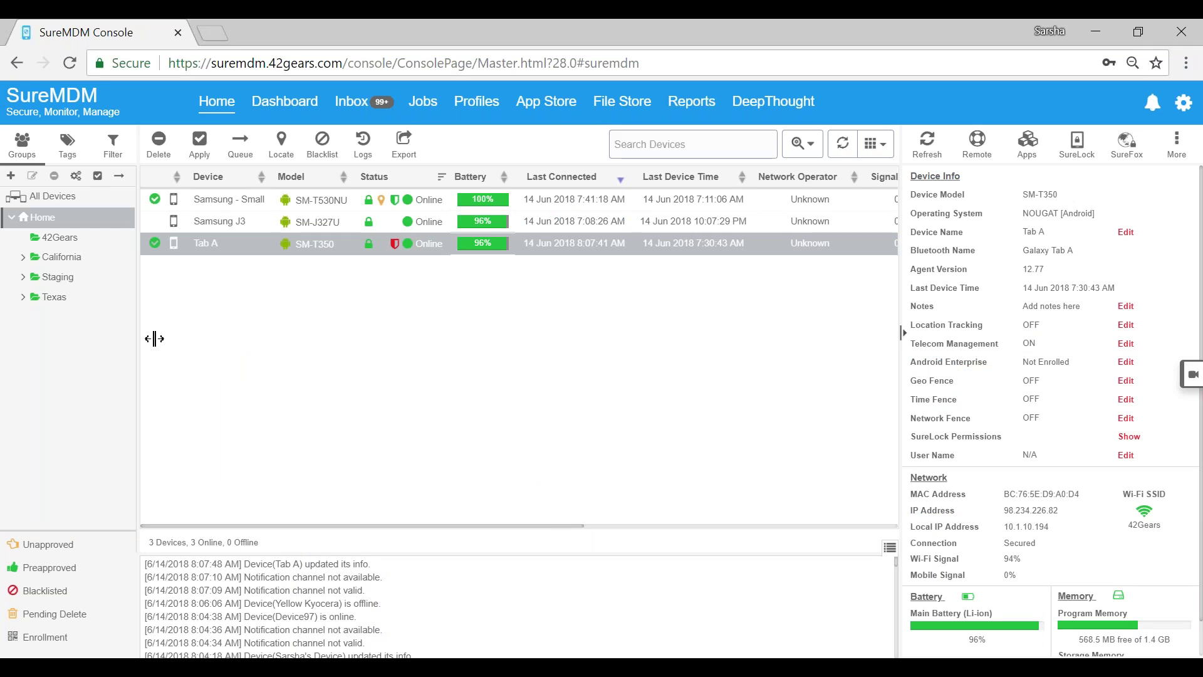
left_click_drag(154, 339, 181, 334)
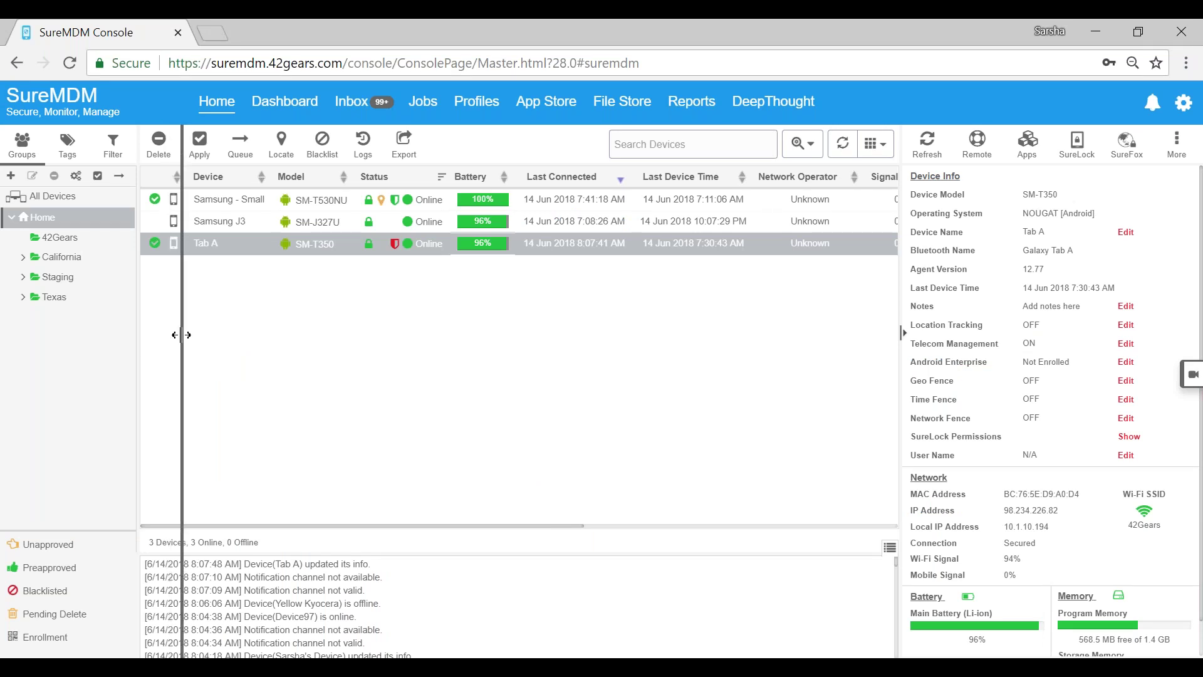
left_click_drag(180, 335, 108, 336)
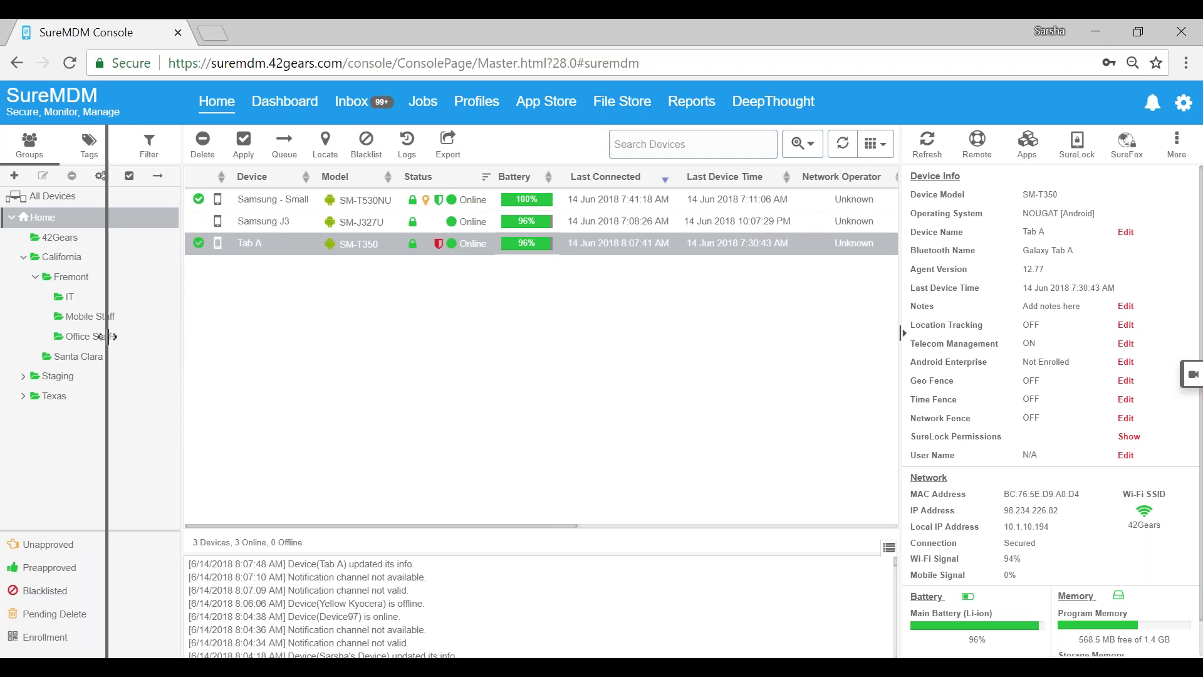
left_click_drag(108, 337, 107, 337)
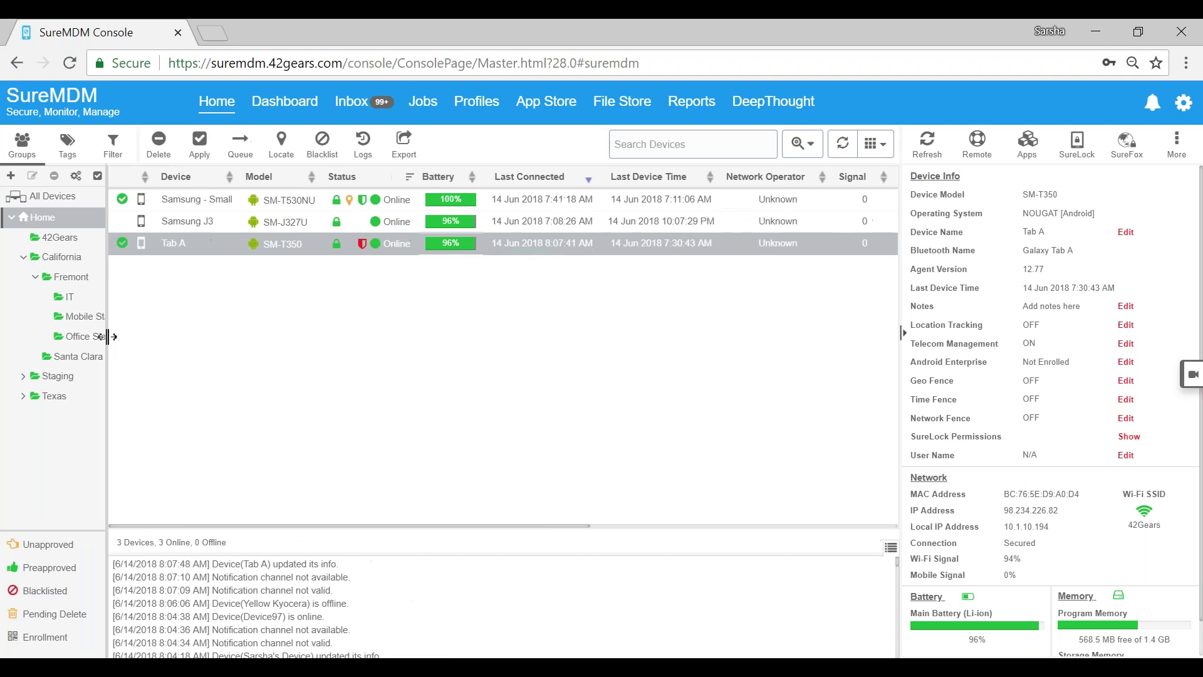
left_click(232, 252)
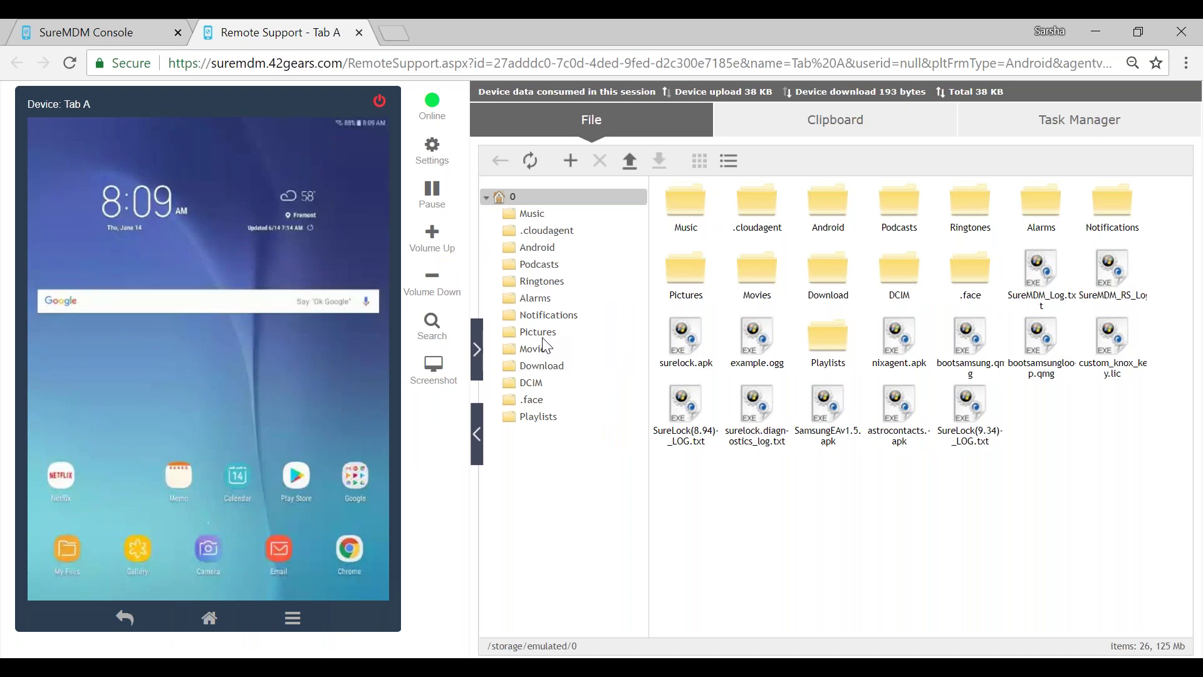
Step: Bring up the list of open windows with Alt+Tab
key("alt+Tab")
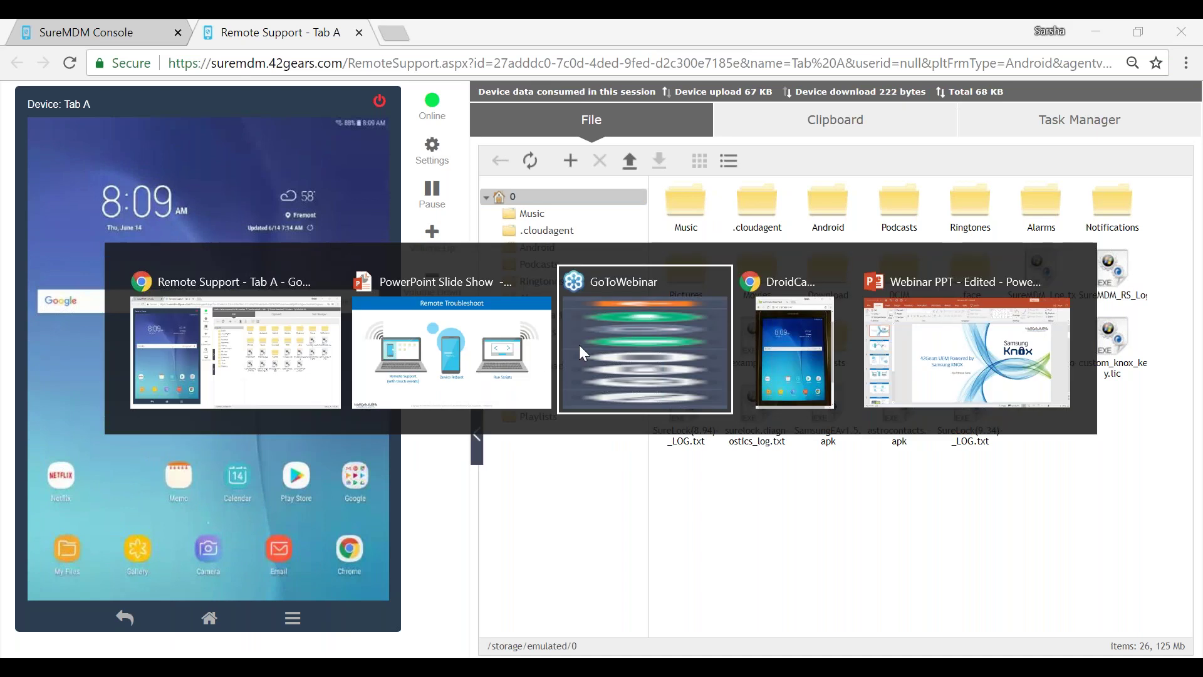
Step: Show the tablet's live DroidCam feed, then bring the Remote Support session back to front
key("Tab")
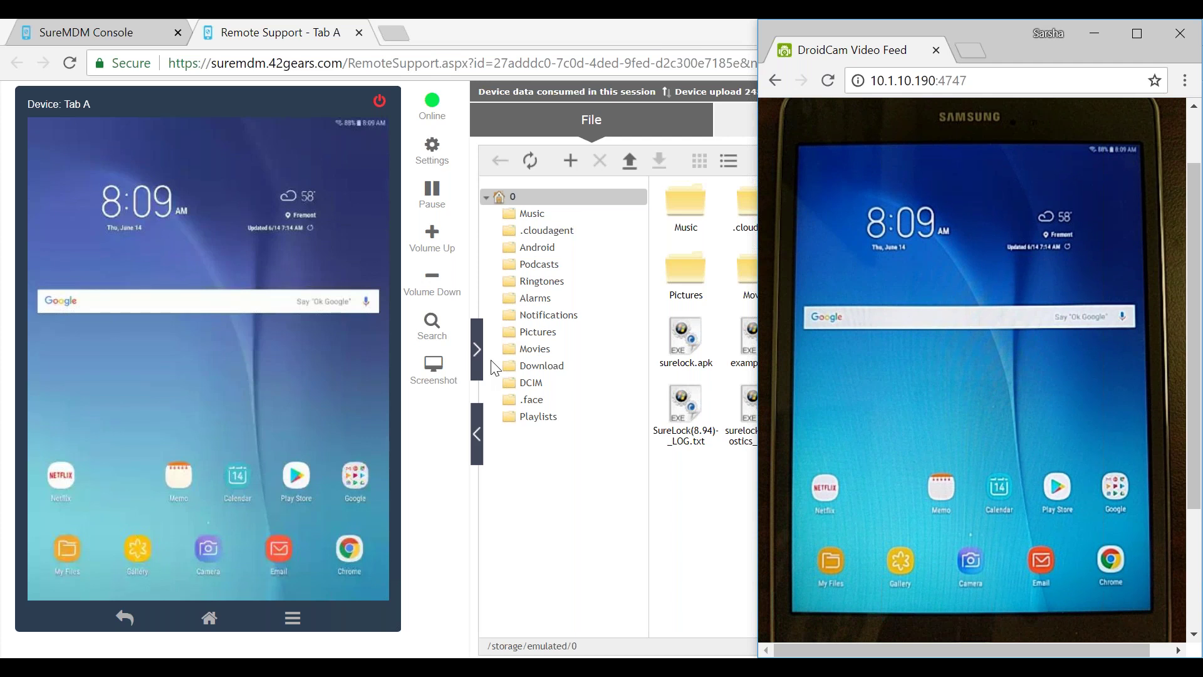
left_click(543, 563)
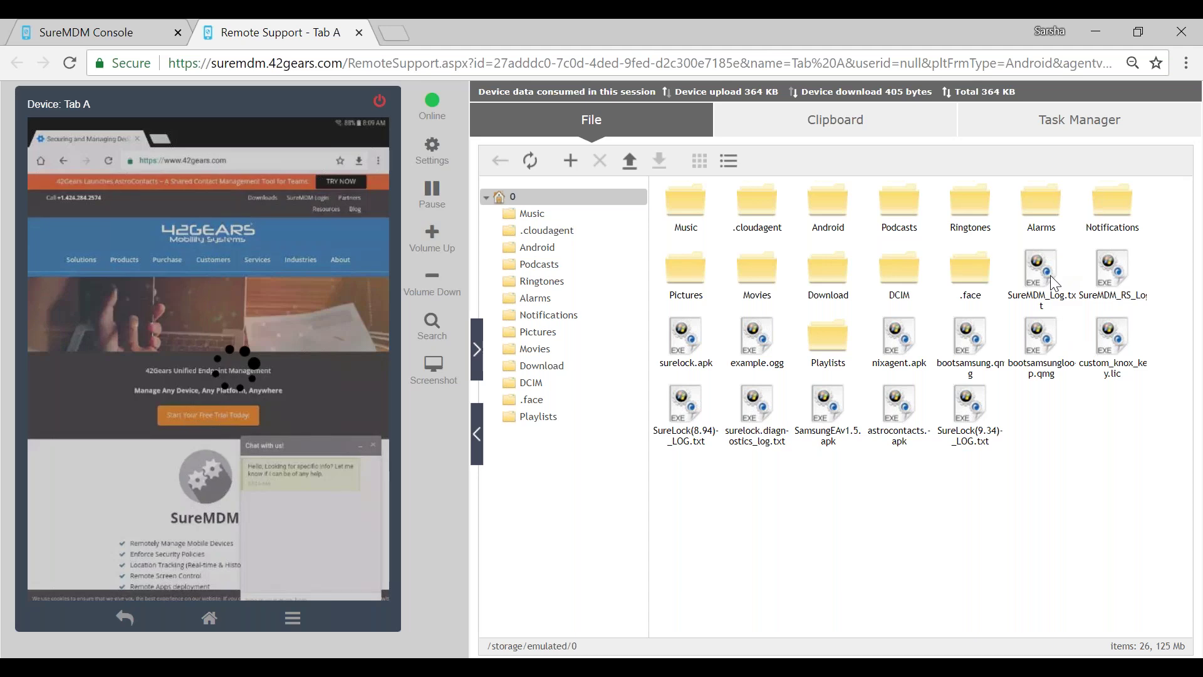
Step: Select SureMDM_Log.txt on Tab A, launch Chrome on the tablet, and return to the console
left_click(1056, 283)
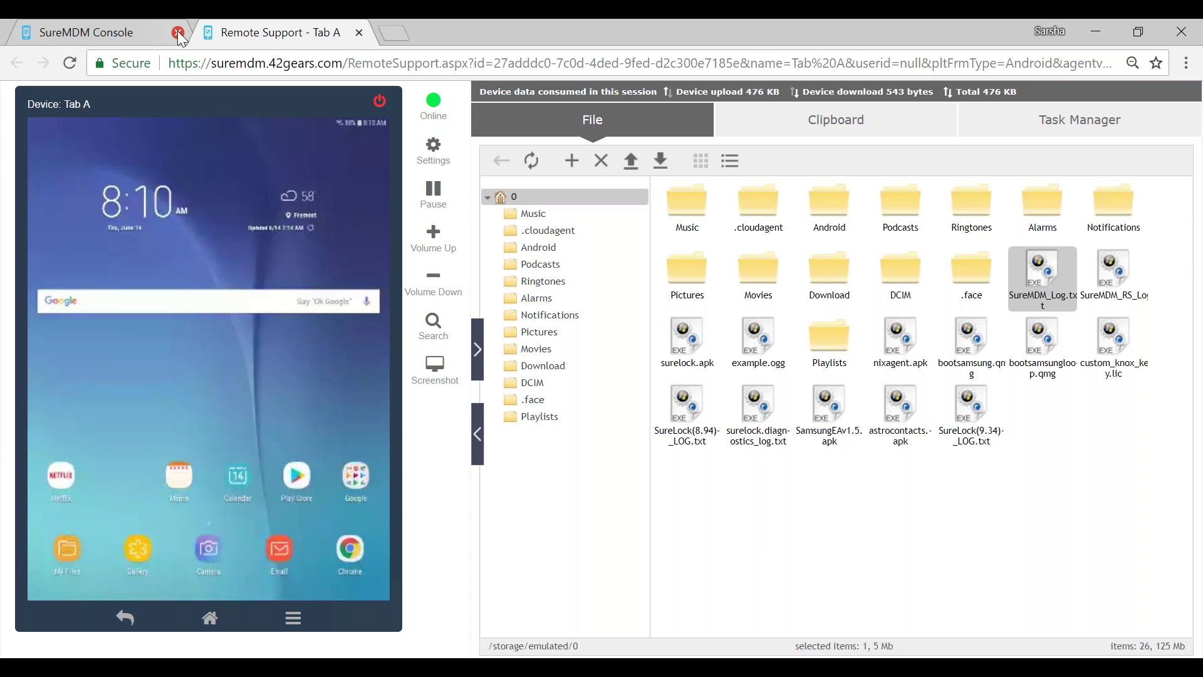
left_click(349, 561)
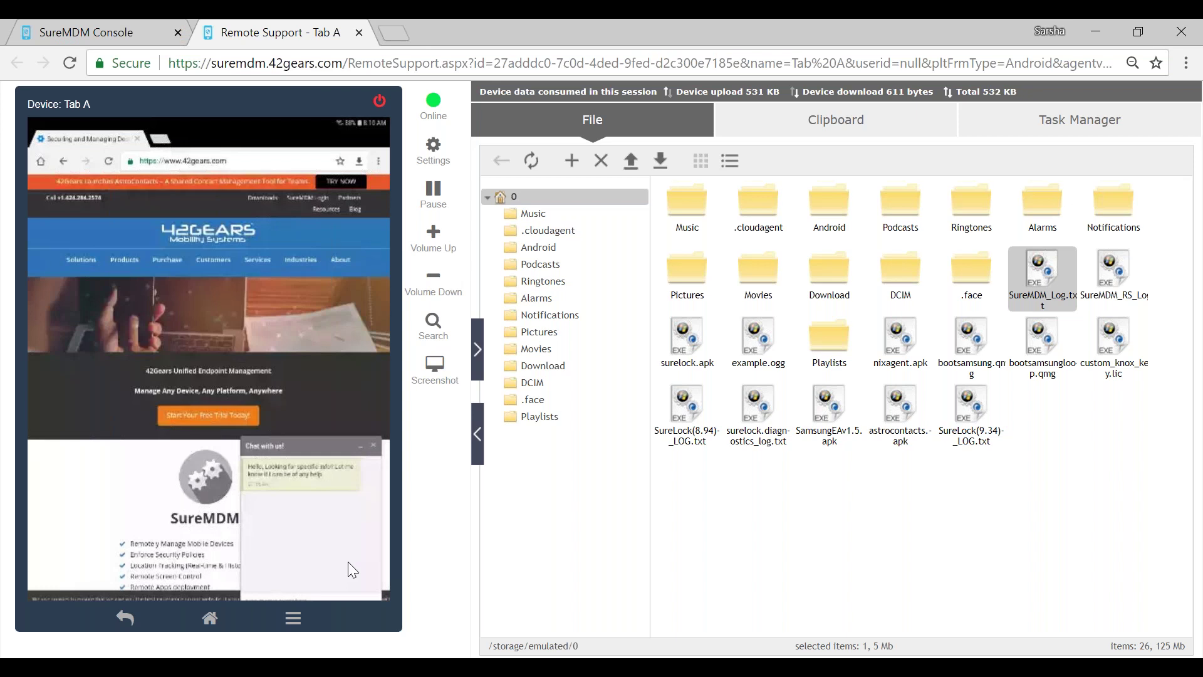
left_click(123, 37)
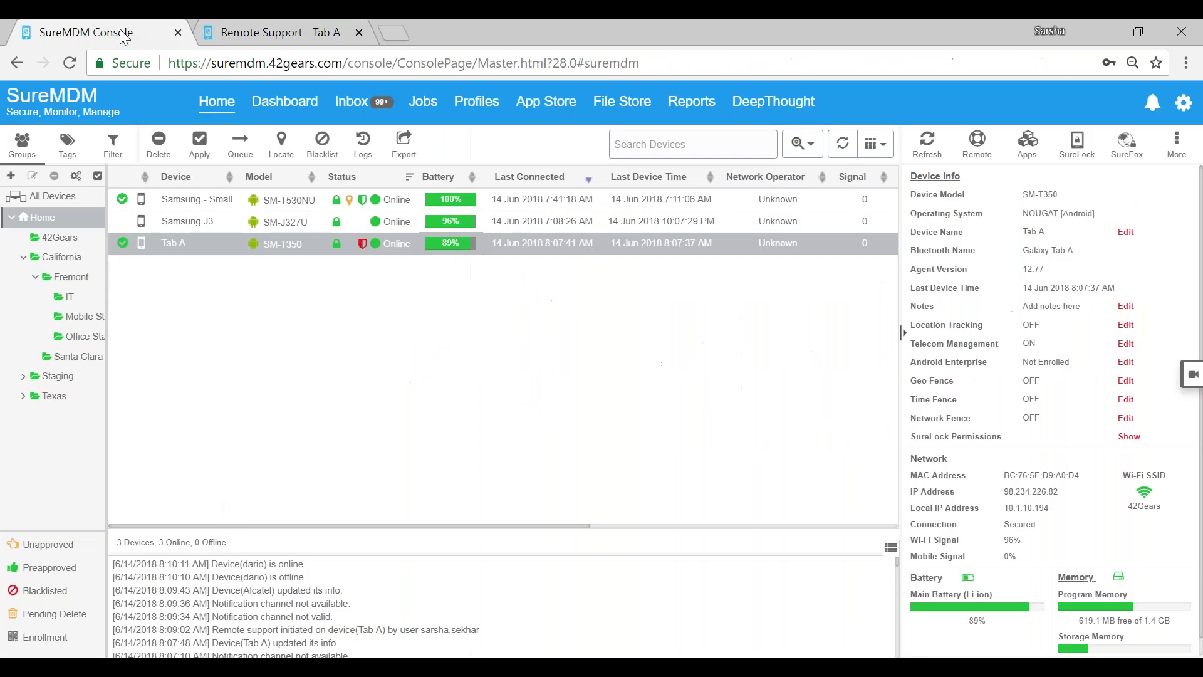
Step: Under Jobs, begin a New Job with Android as the platform
left_click(425, 103)
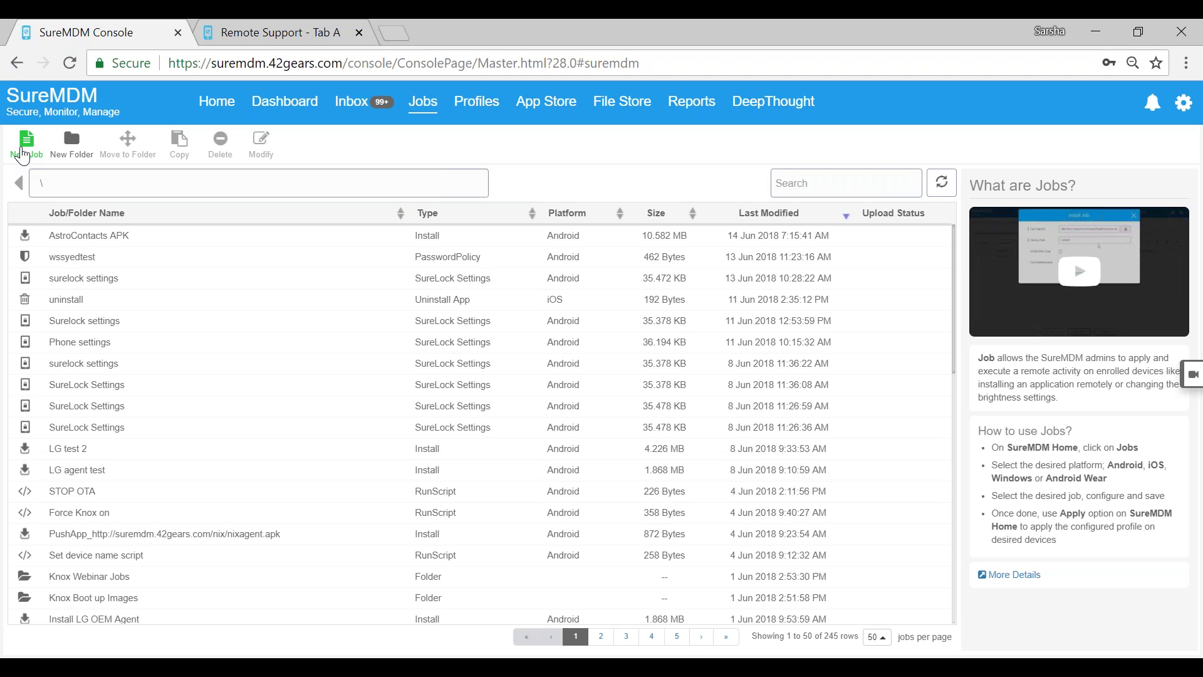
left_click(24, 150)
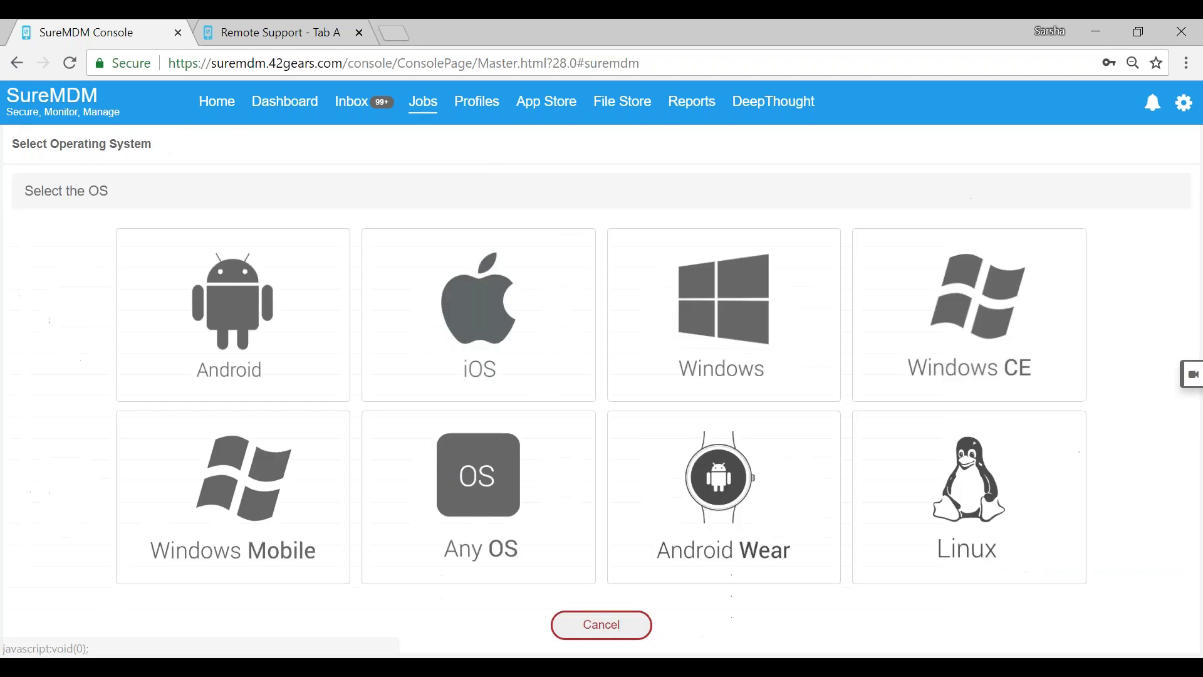
left_click(197, 310)
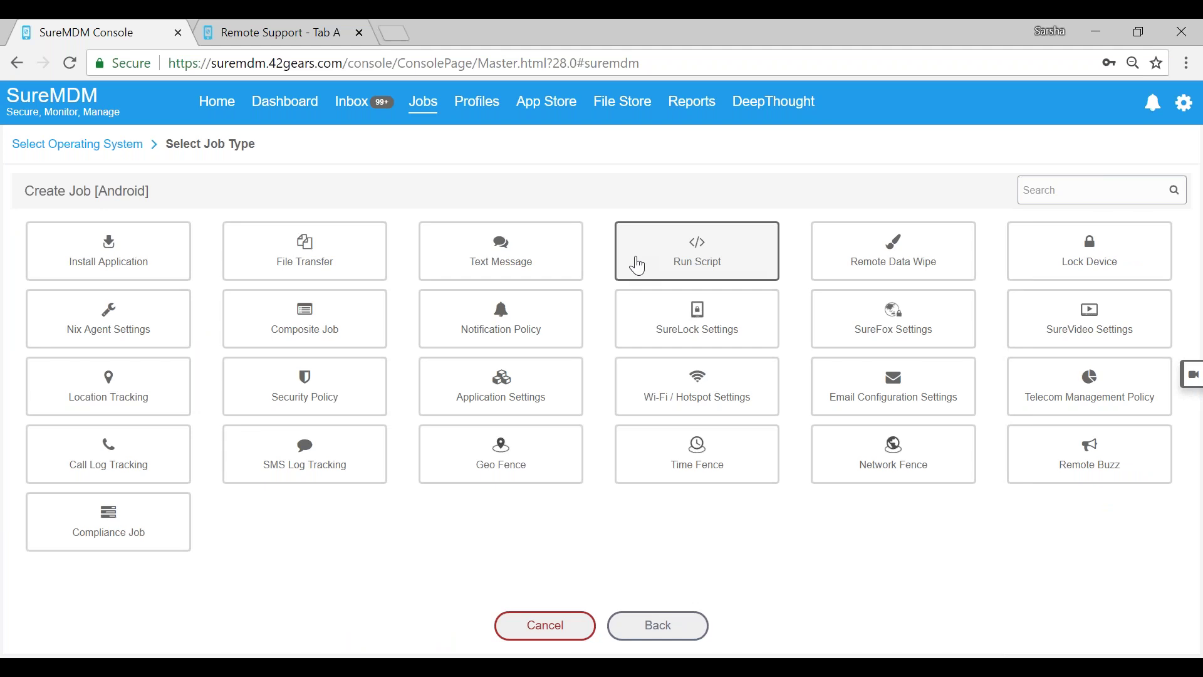
Step: Open the Run Script job, scroll through the Knox scripts, and close it unsaved
left_click(637, 265)
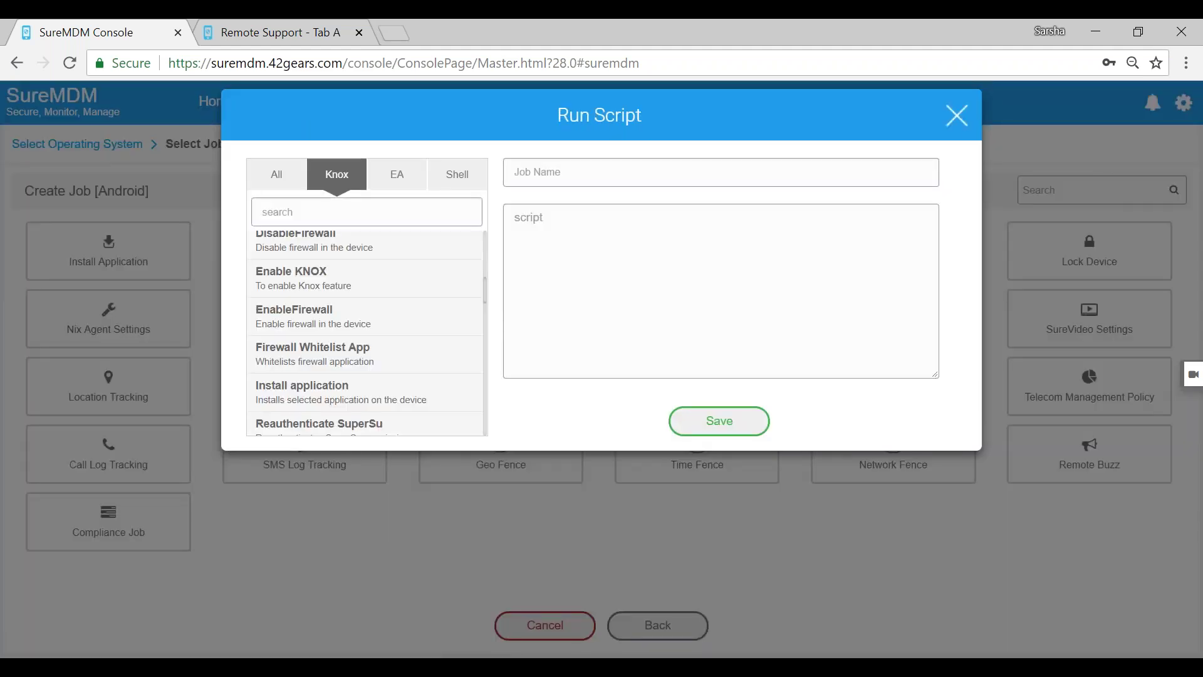
scroll(367, 296, "down", 1)
scroll(366, 296, "down", 1)
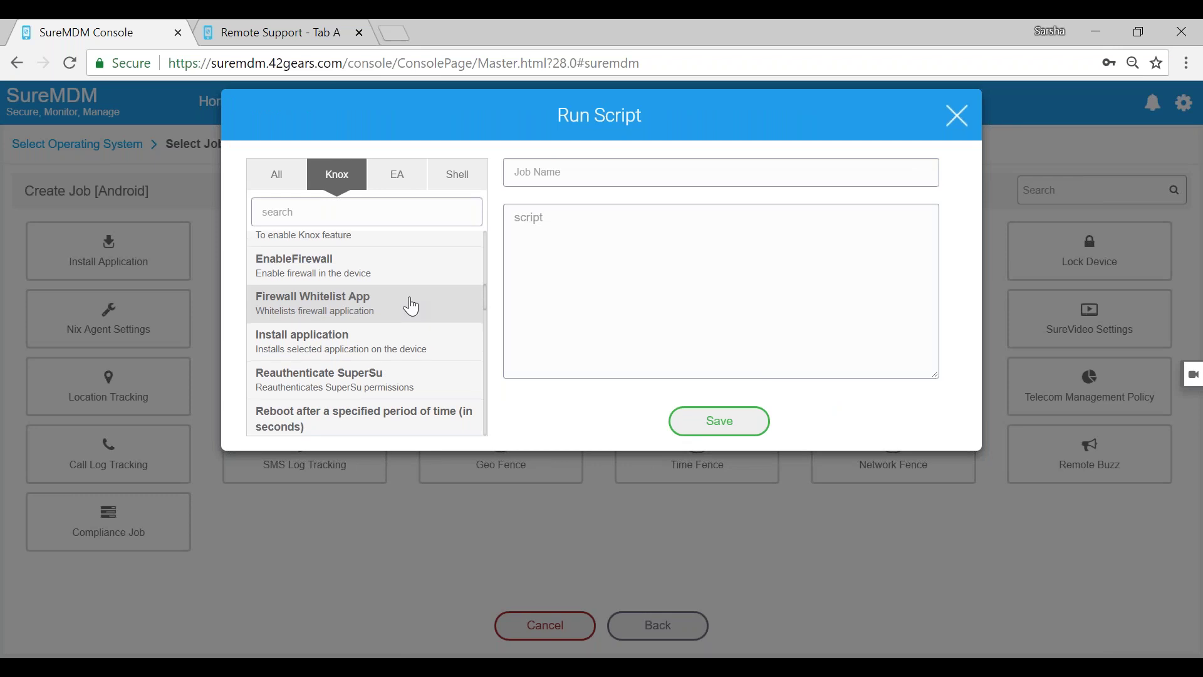
scroll(412, 307, "down", 1)
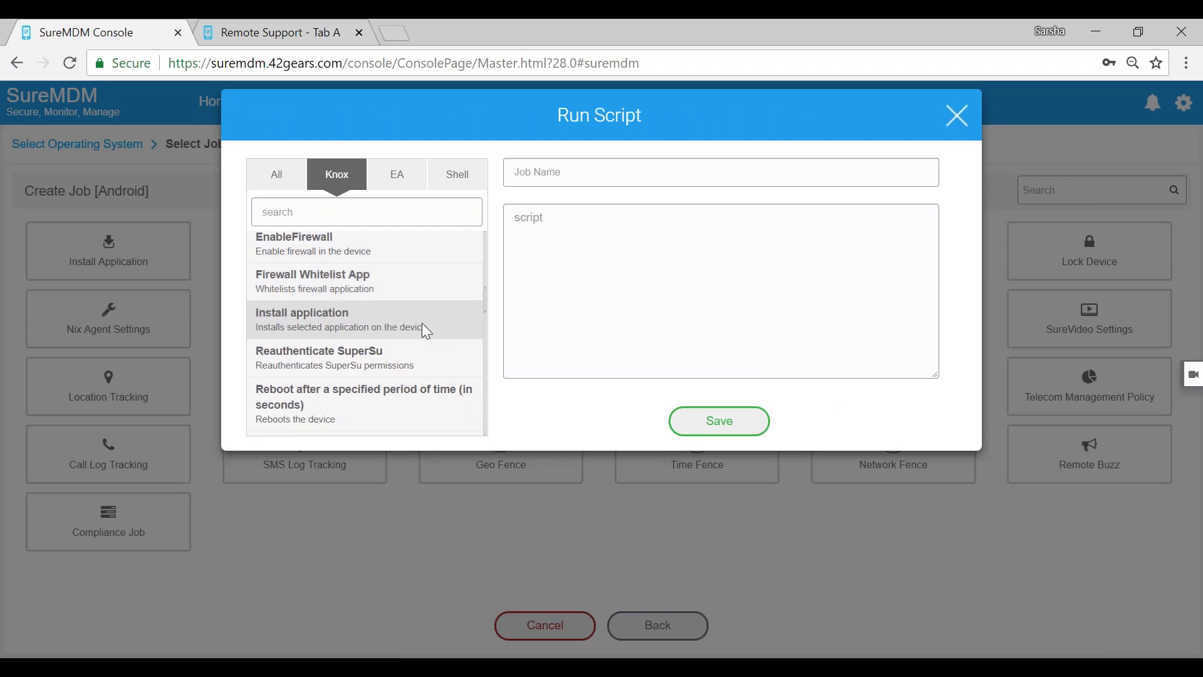
scroll(422, 323, "down", 2)
scroll(424, 325, "down", 2)
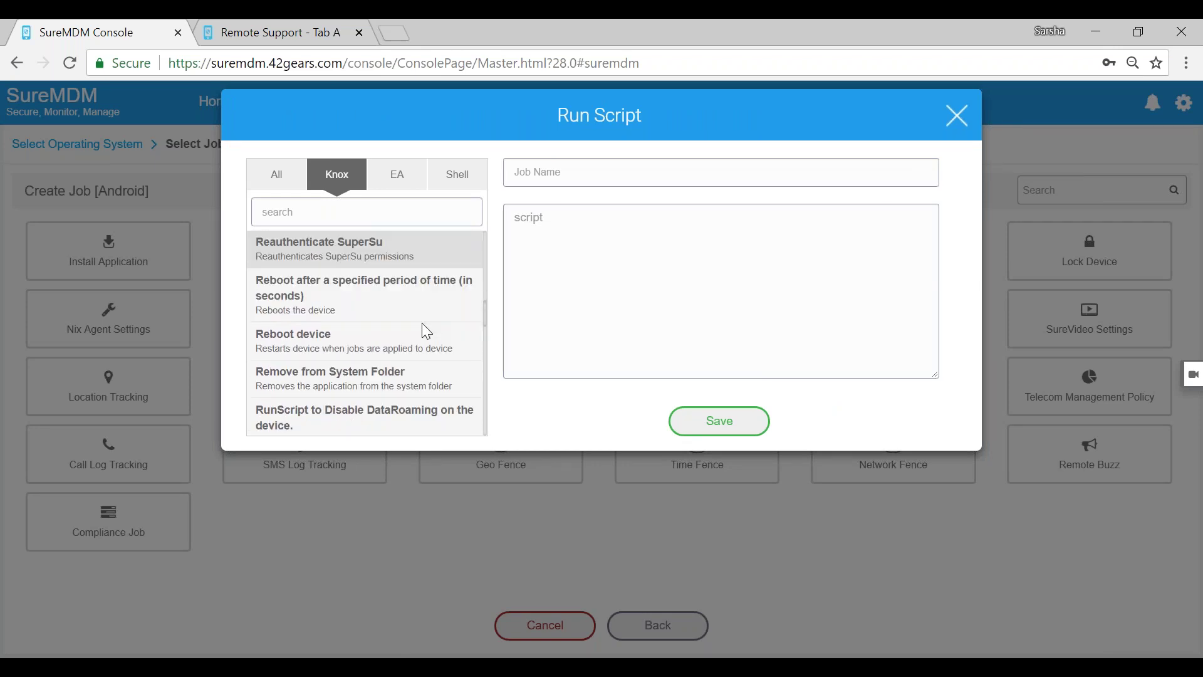
scroll(456, 310, "down", 3)
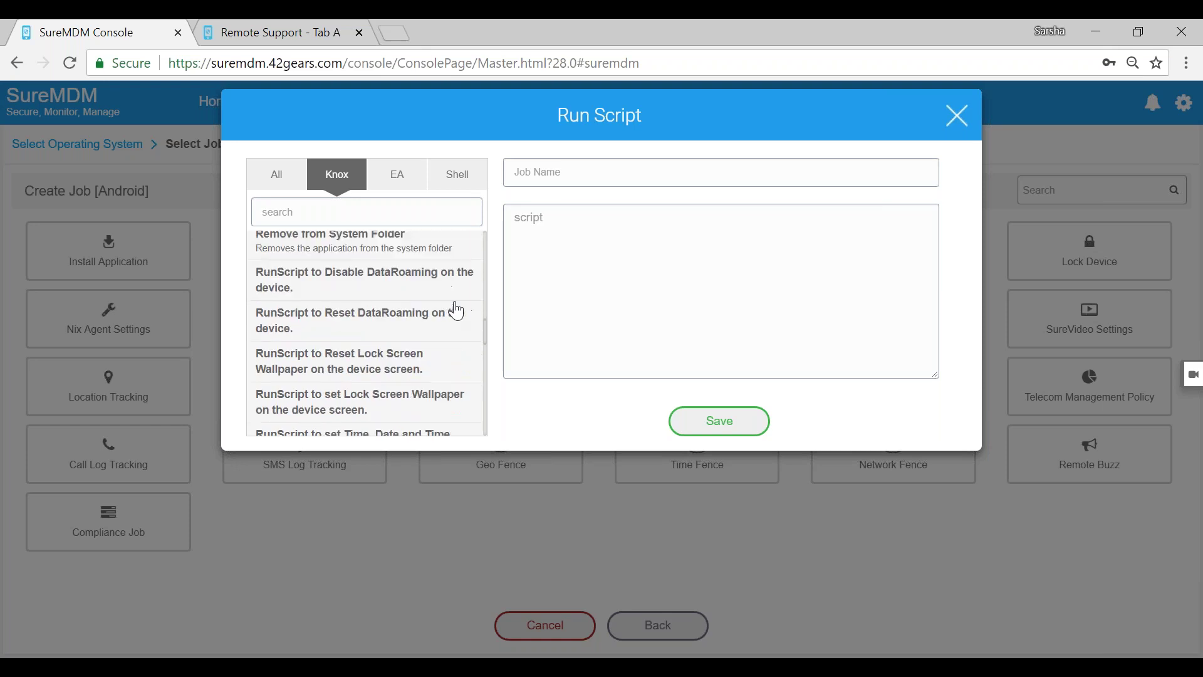
scroll(456, 311, "down", 3)
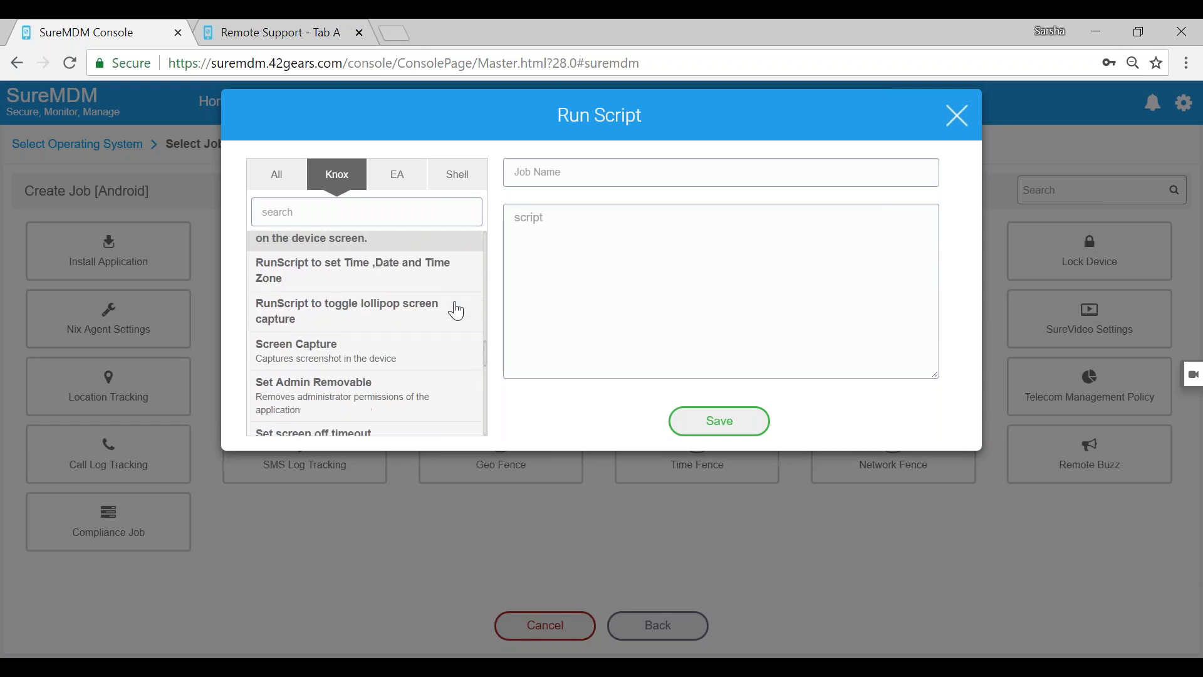
scroll(455, 305, "down", 2)
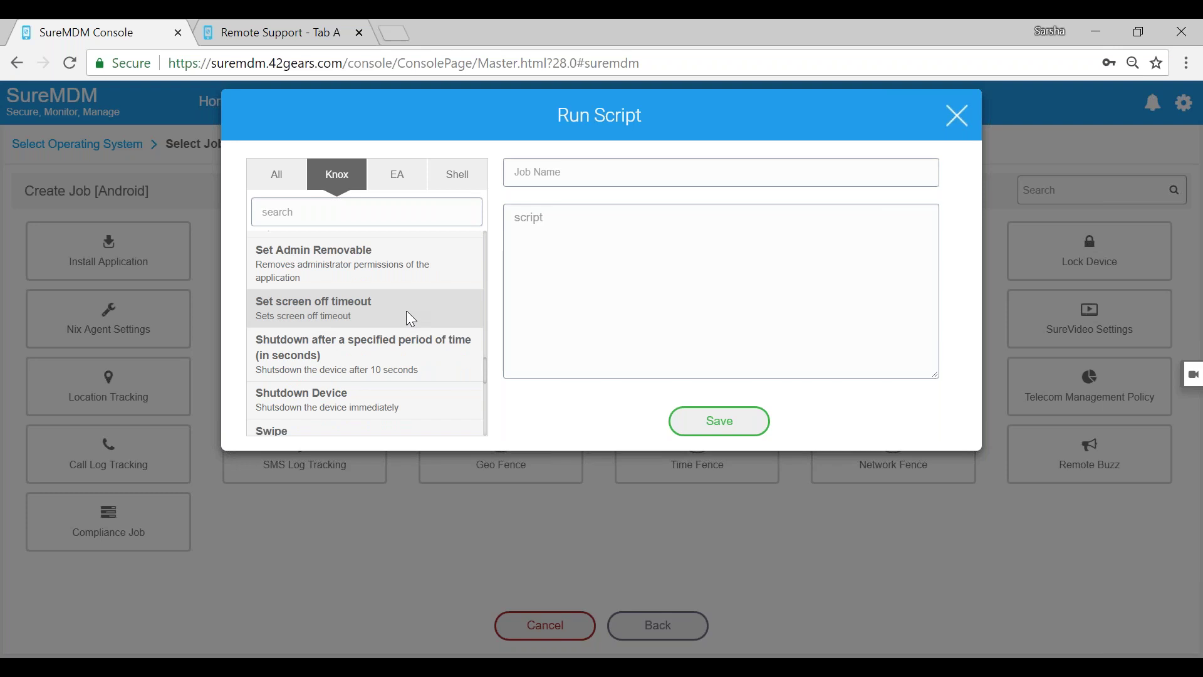
left_click(957, 100)
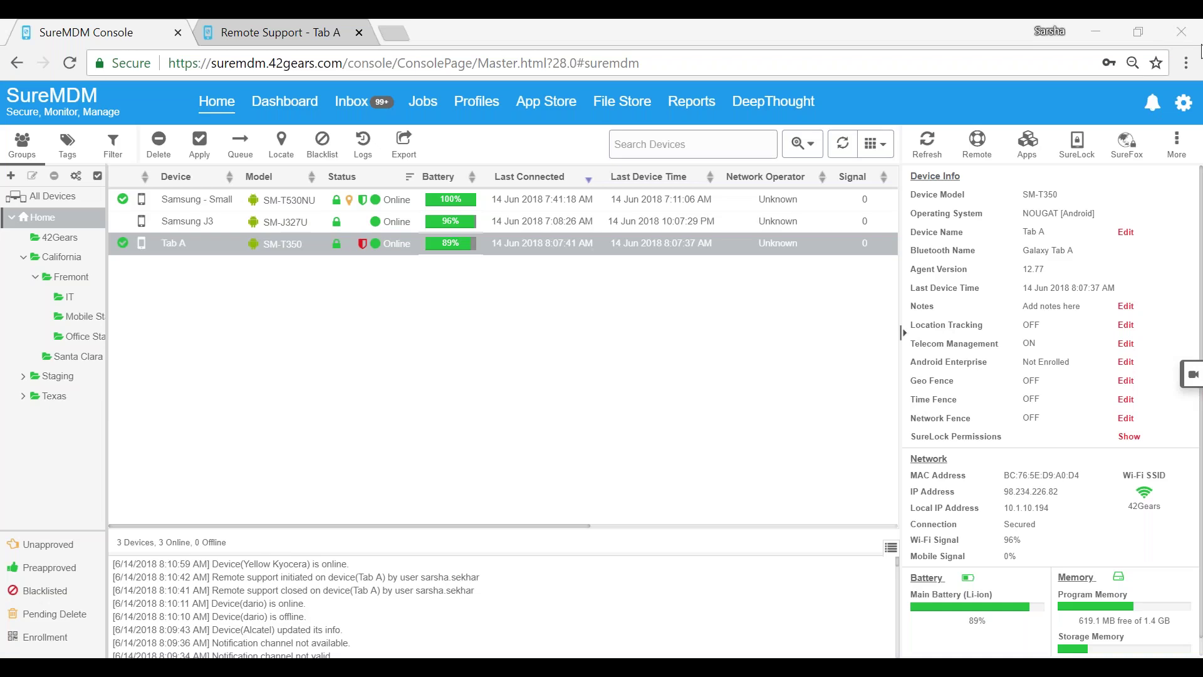
Step: Reboot the Tab A tablet from the device panel's More actions
left_click(1177, 144)
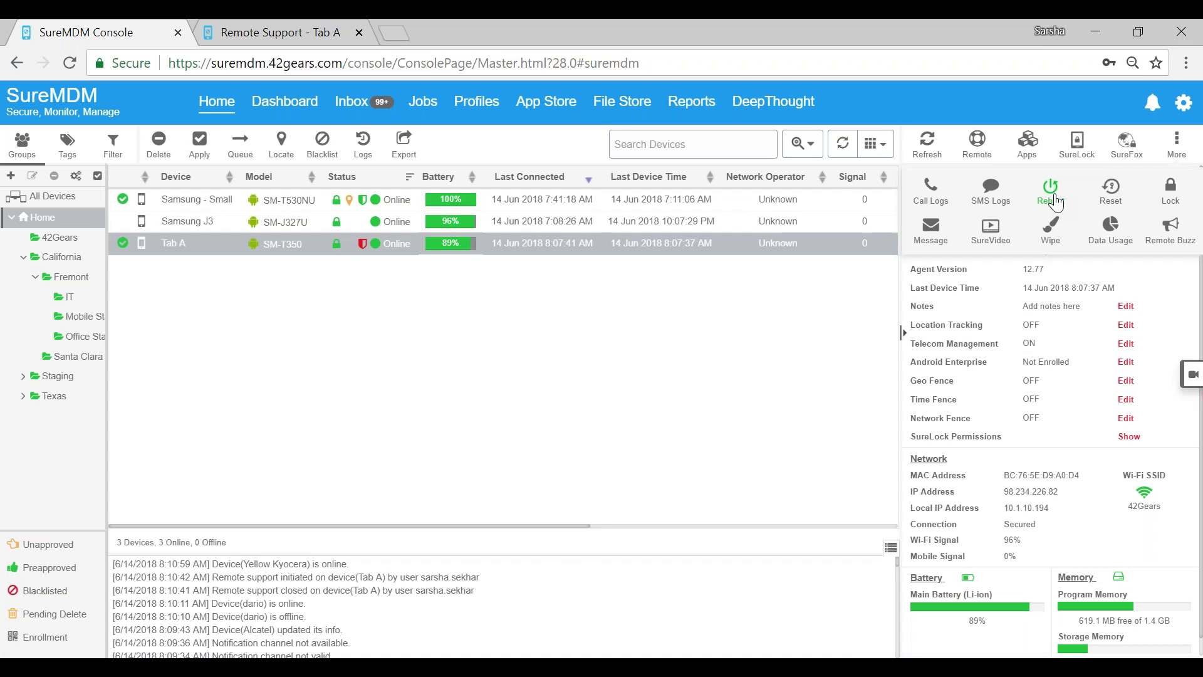
left_click(1056, 198)
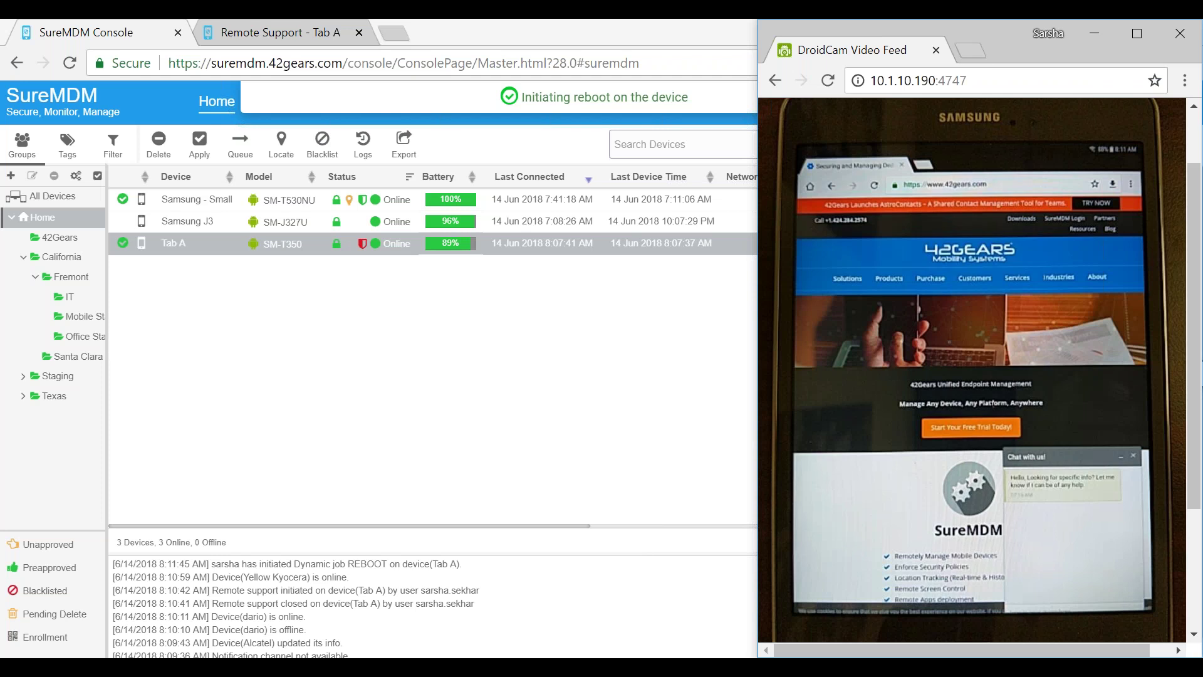
Step: Switch over to the PowerPoint slide show
key("alt+Tab")
key("alt+Tab")
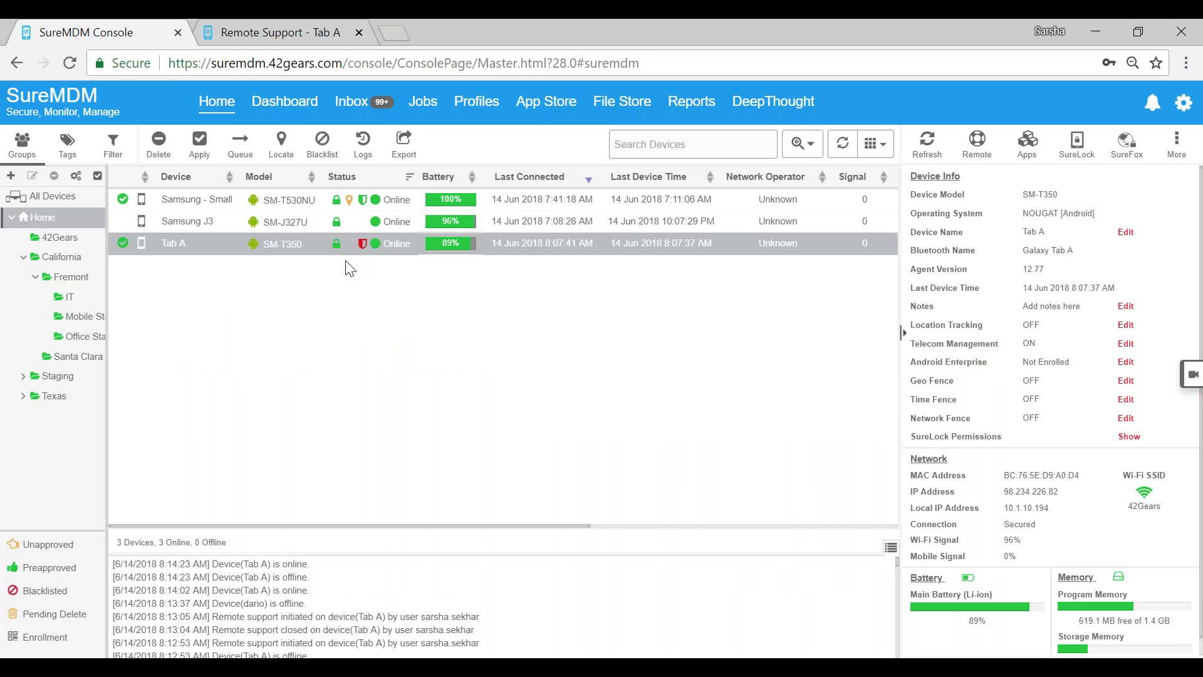
Step: Load Tab A's details and apply the AstroContacts APK job to it
double_click(240, 244)
left_click(198, 149)
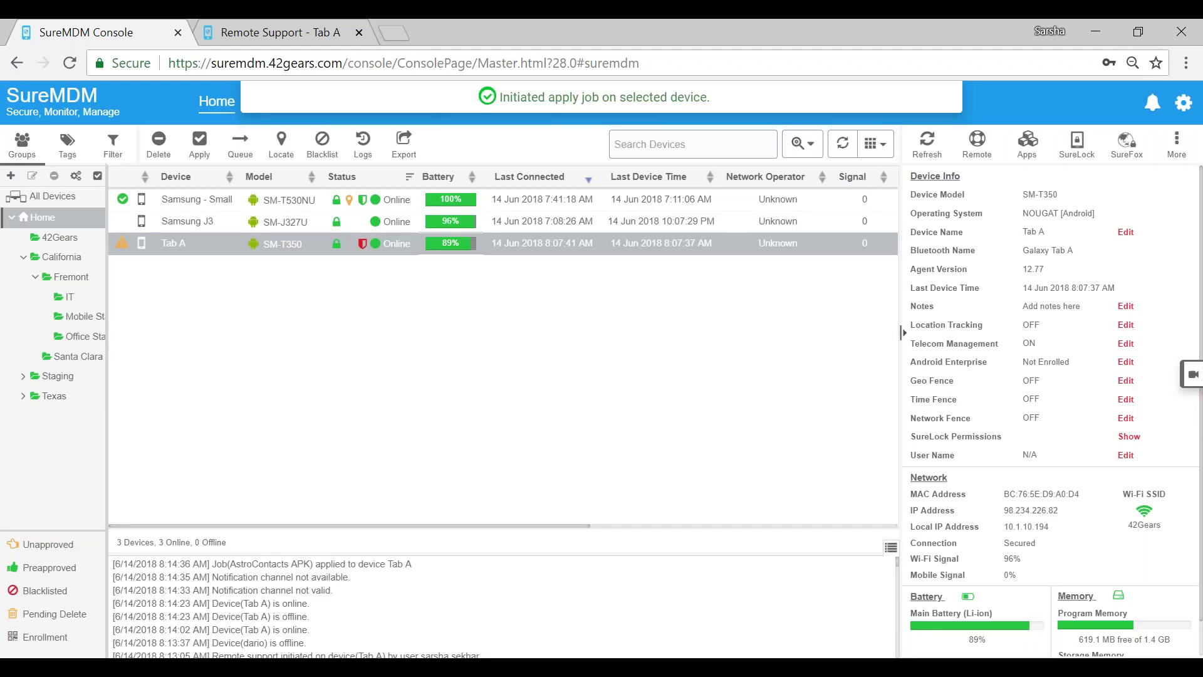
mouse_move(128, 257)
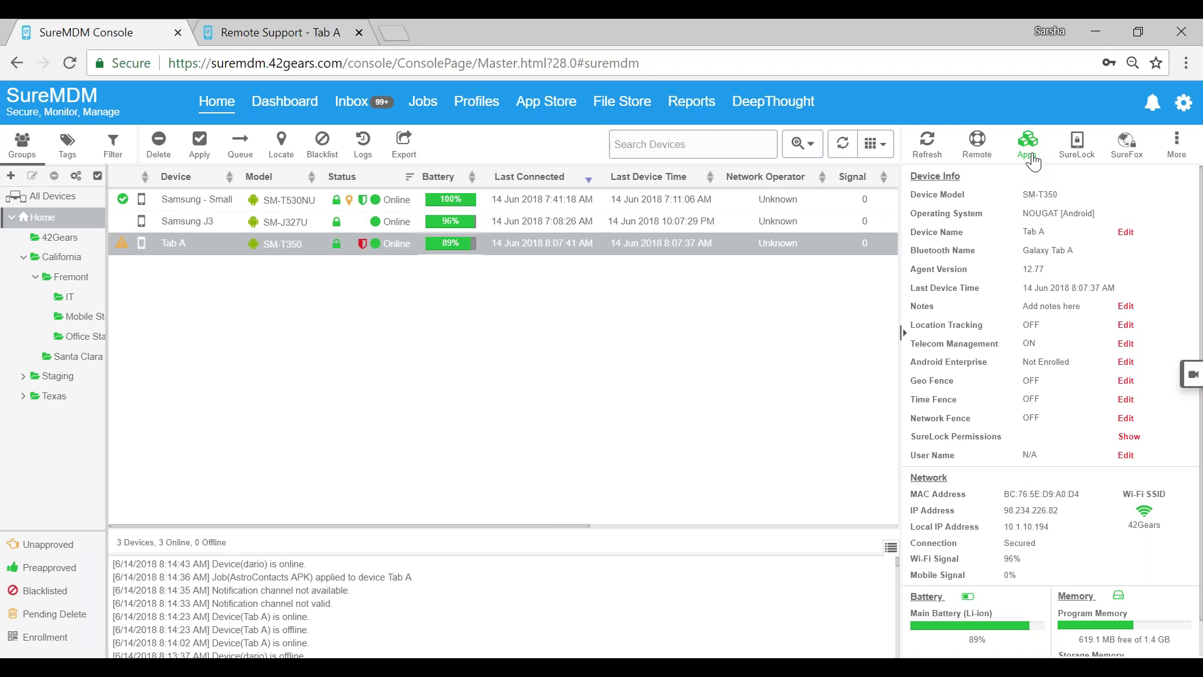
Step: Filter Tab A's system apps for 'chrome' and clear Chrome's stored data
left_click(1031, 156)
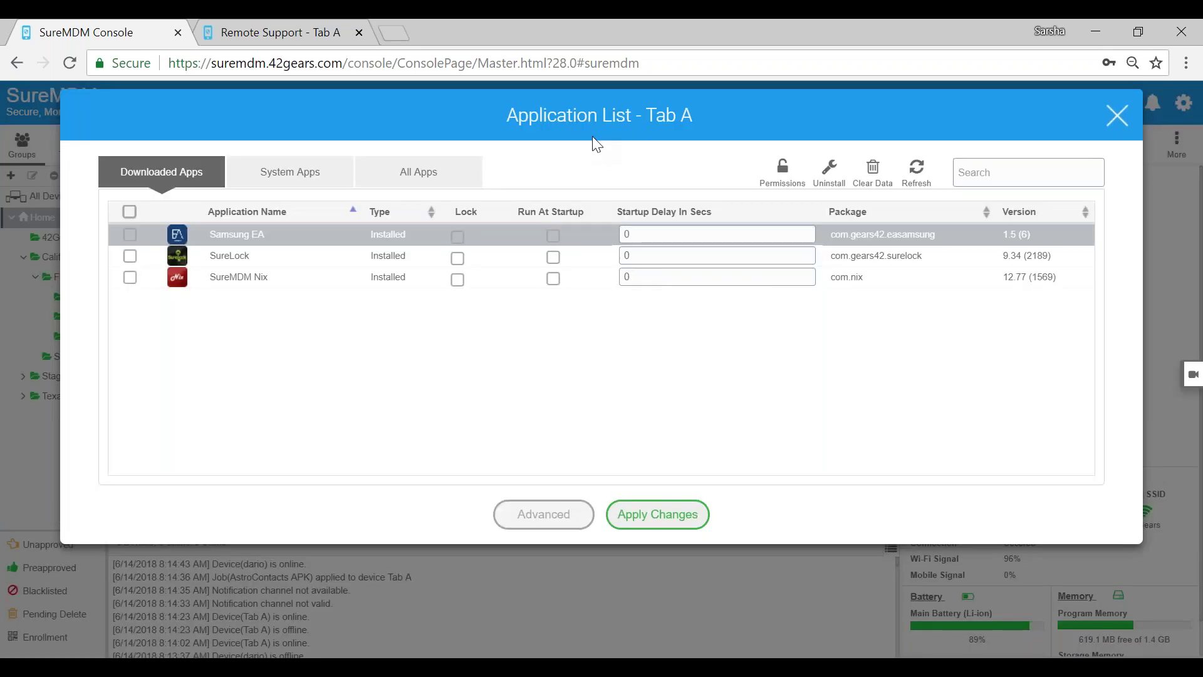
left_click(290, 172)
right_click(979, 175)
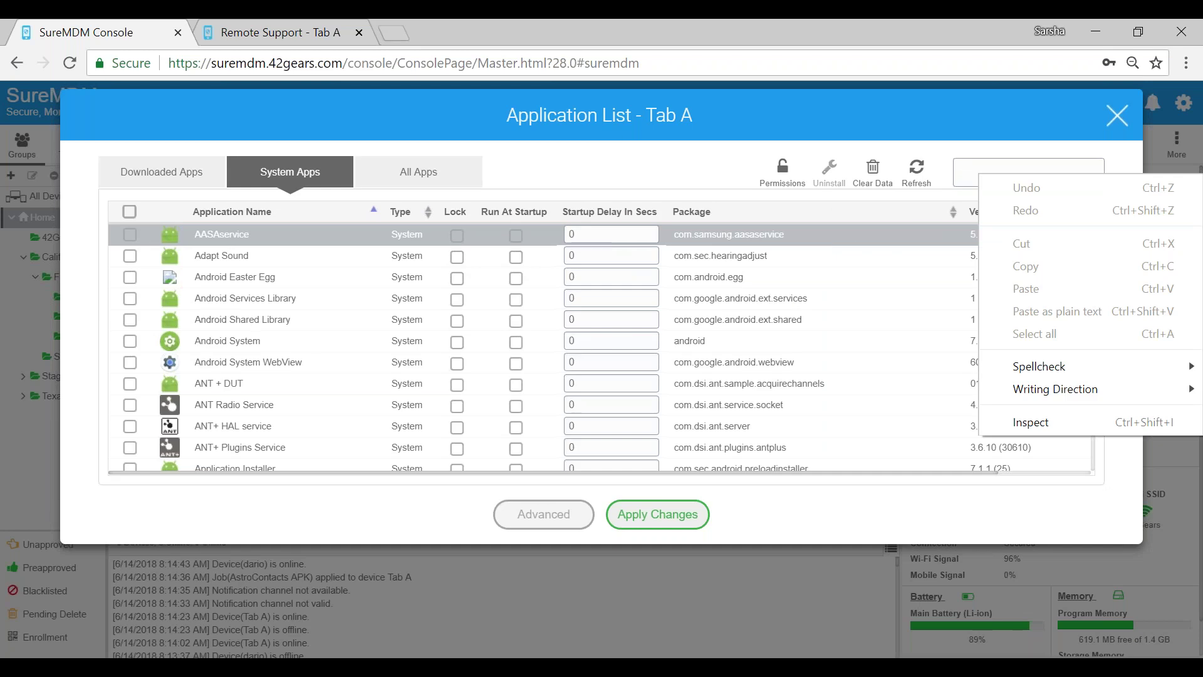
left_click(1004, 174)
type("chrome")
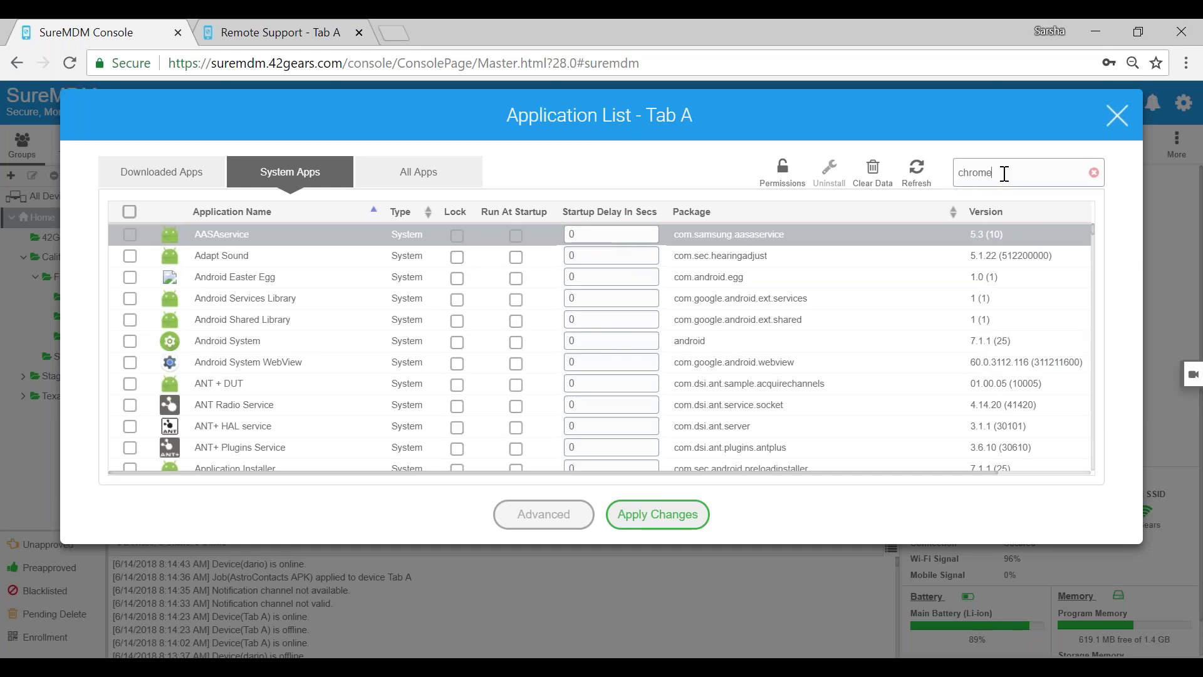
left_click(129, 237)
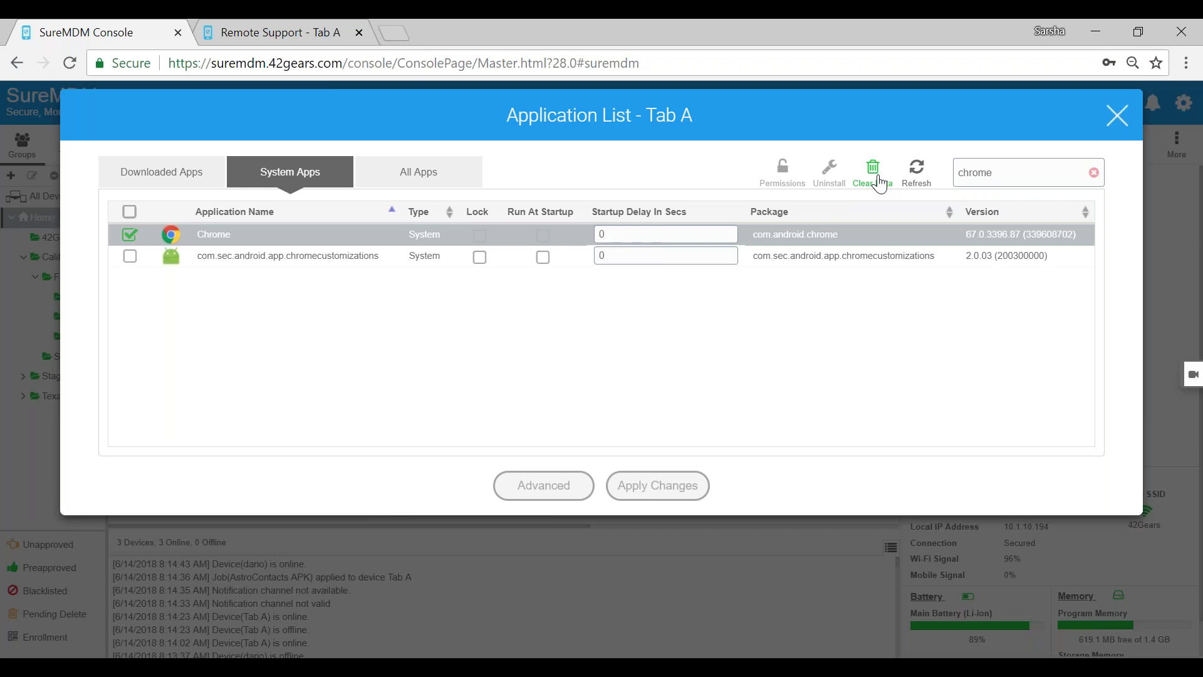
left_click(881, 184)
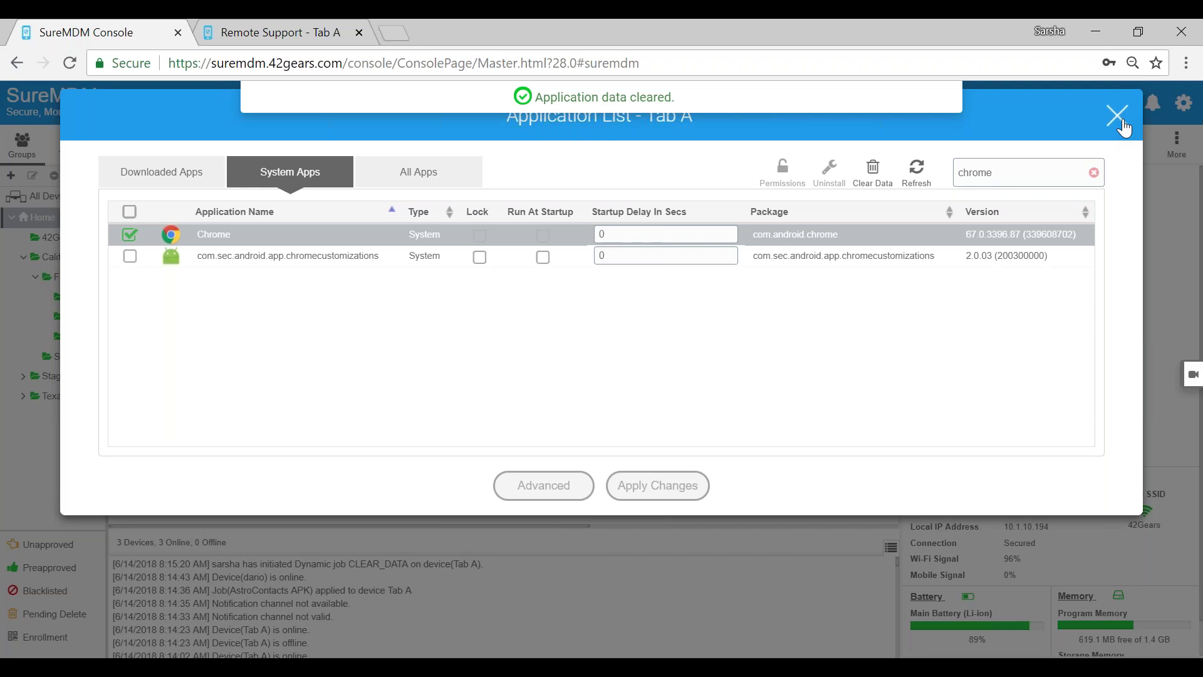
Step: Close Tab A's app list, check the tablet feed showing Chrome's welcome screen, then reopen Apps
left_click(1118, 117)
key("alt+Tab")
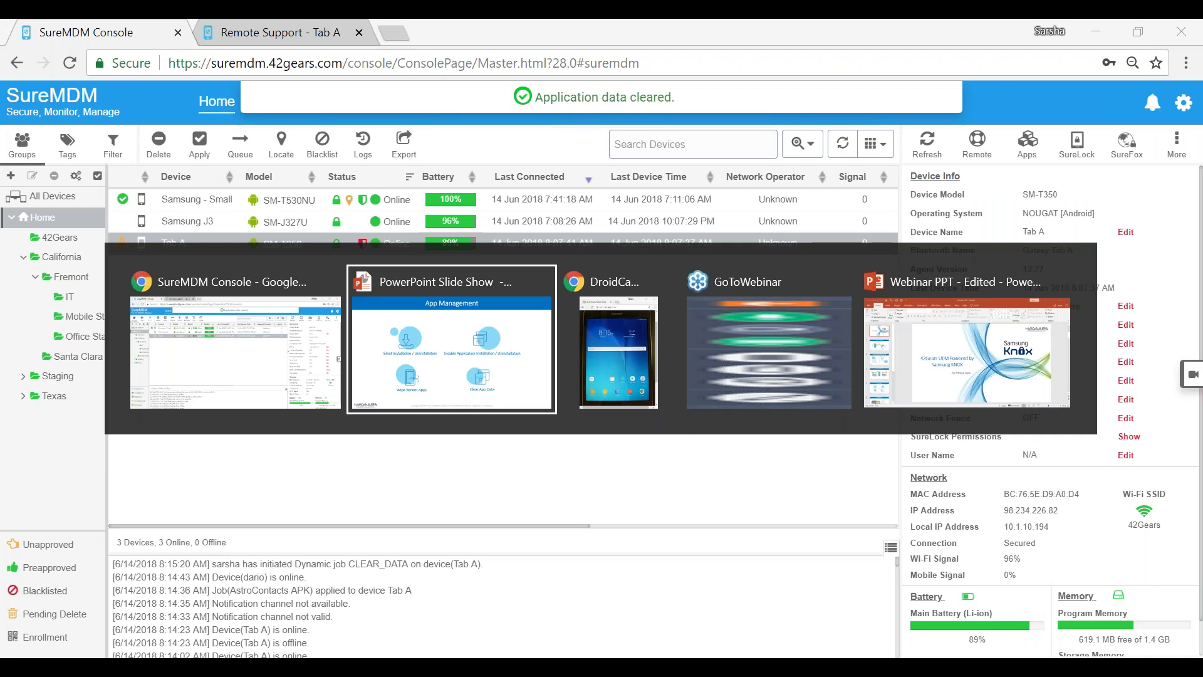
key("alt+Tab")
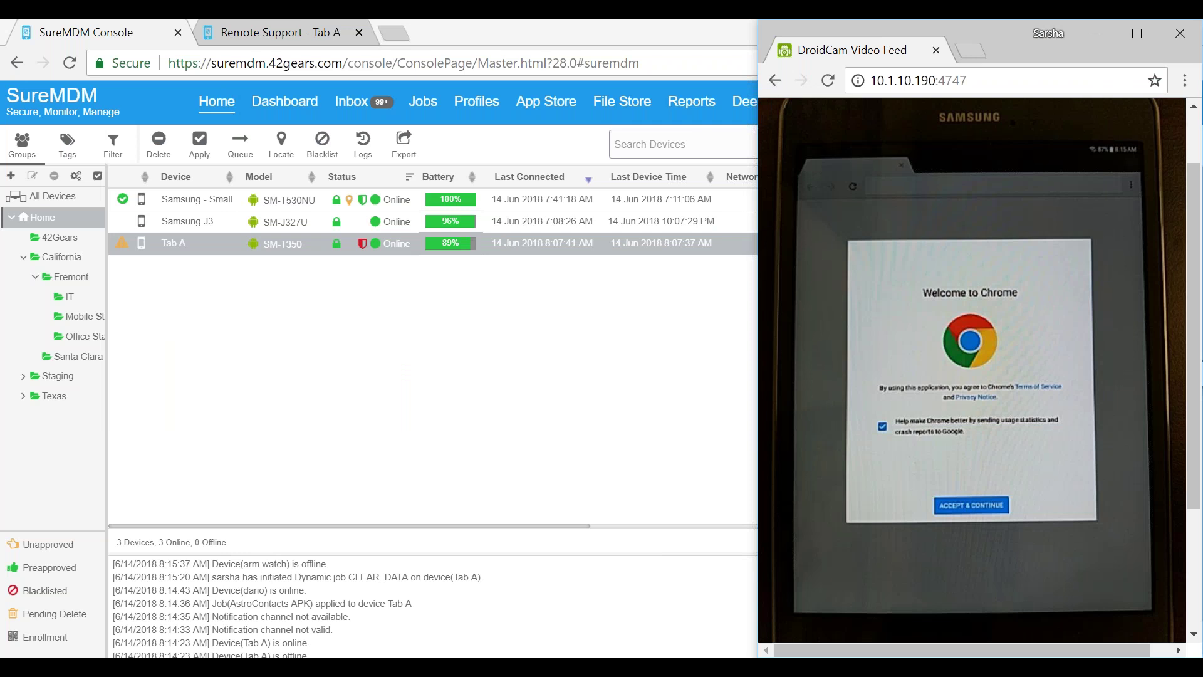
key("alt+Tab")
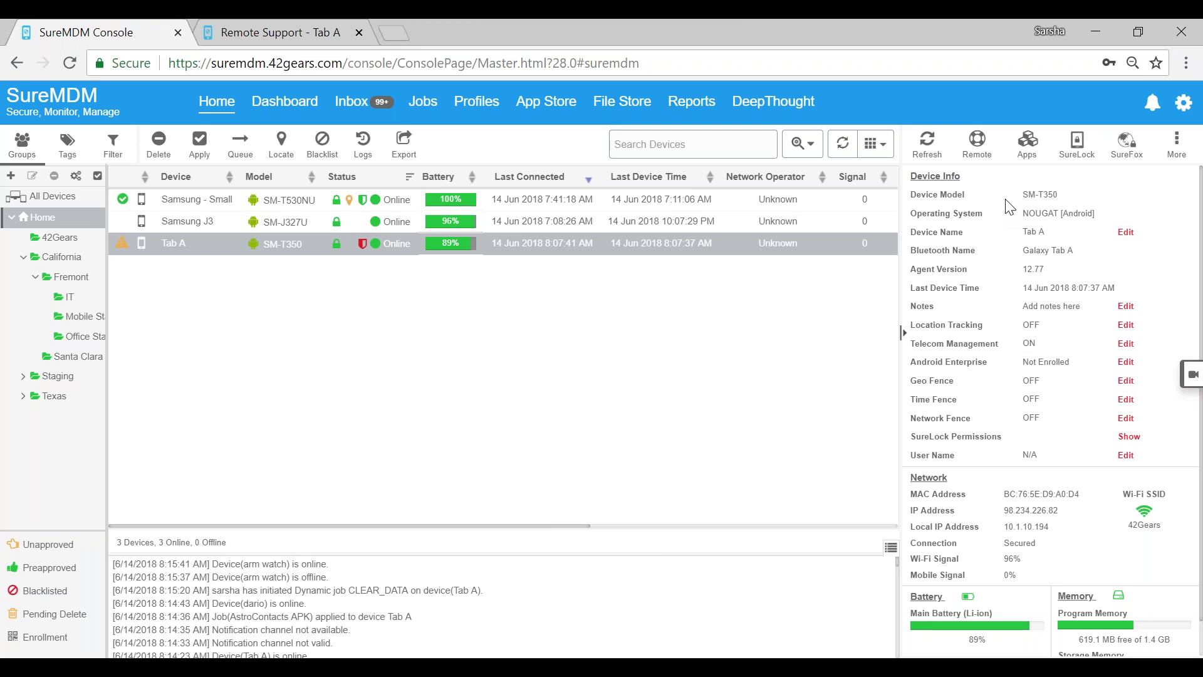
left_click(1025, 154)
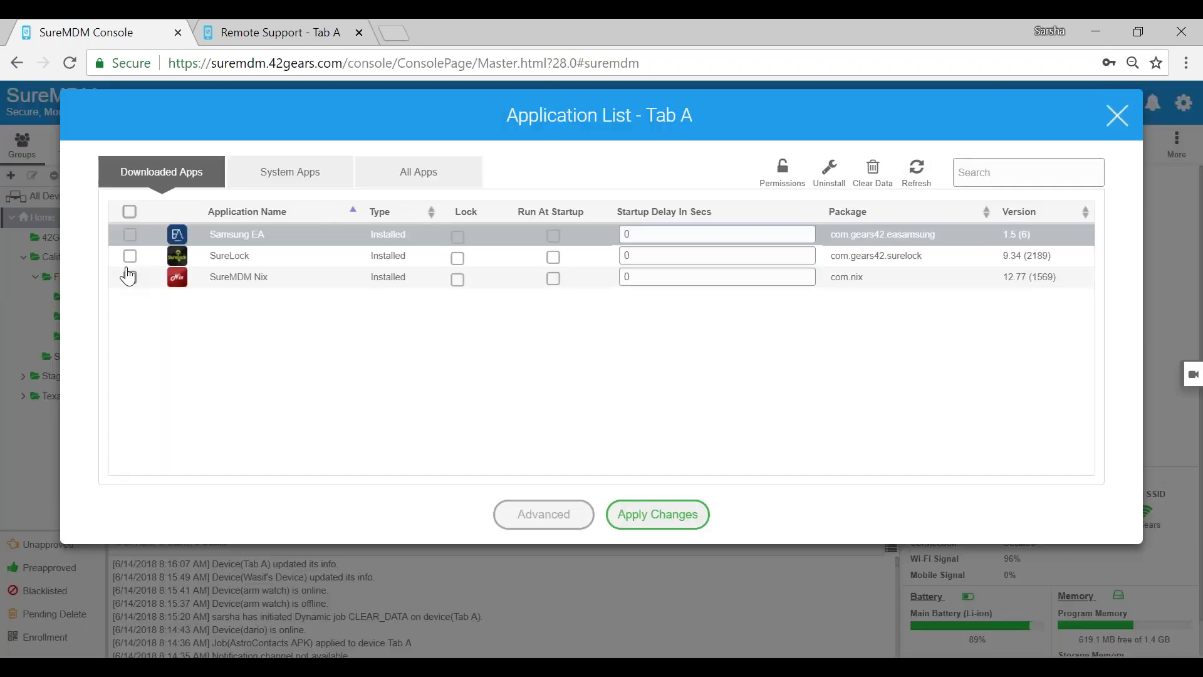
Step: Tick SureLock 9.34 in Tab A's Downloaded Apps list
left_click(130, 255)
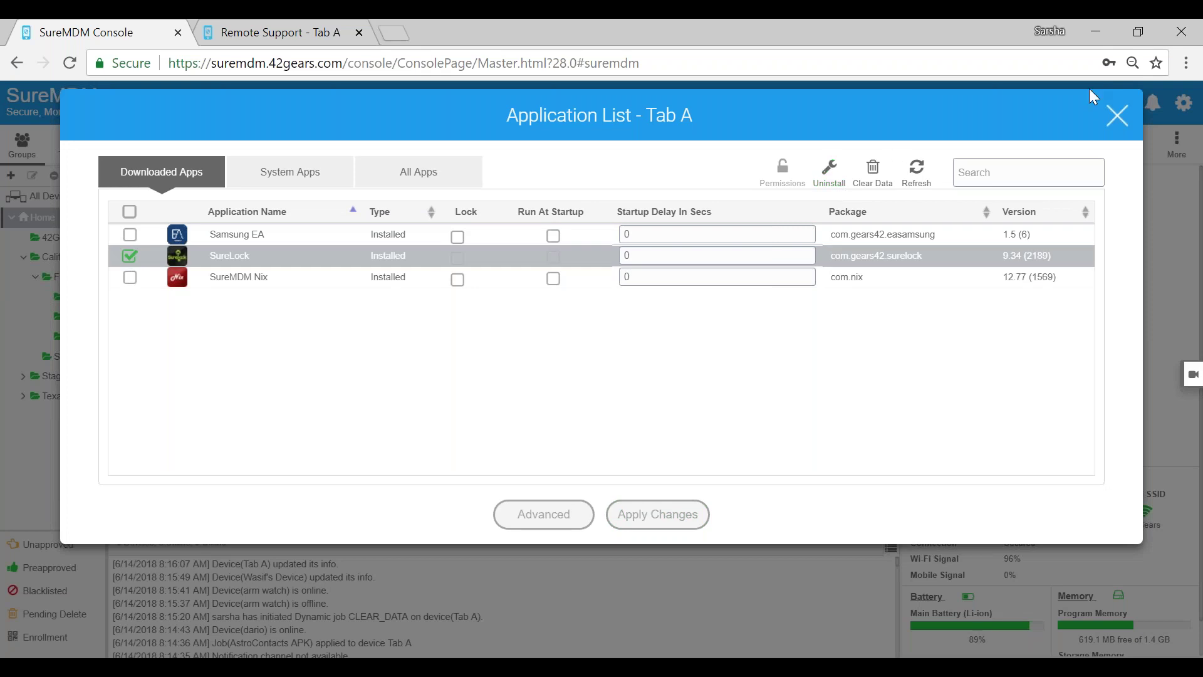
Step: Close Tab A's Application List to return to the device toolbar
left_click(1118, 116)
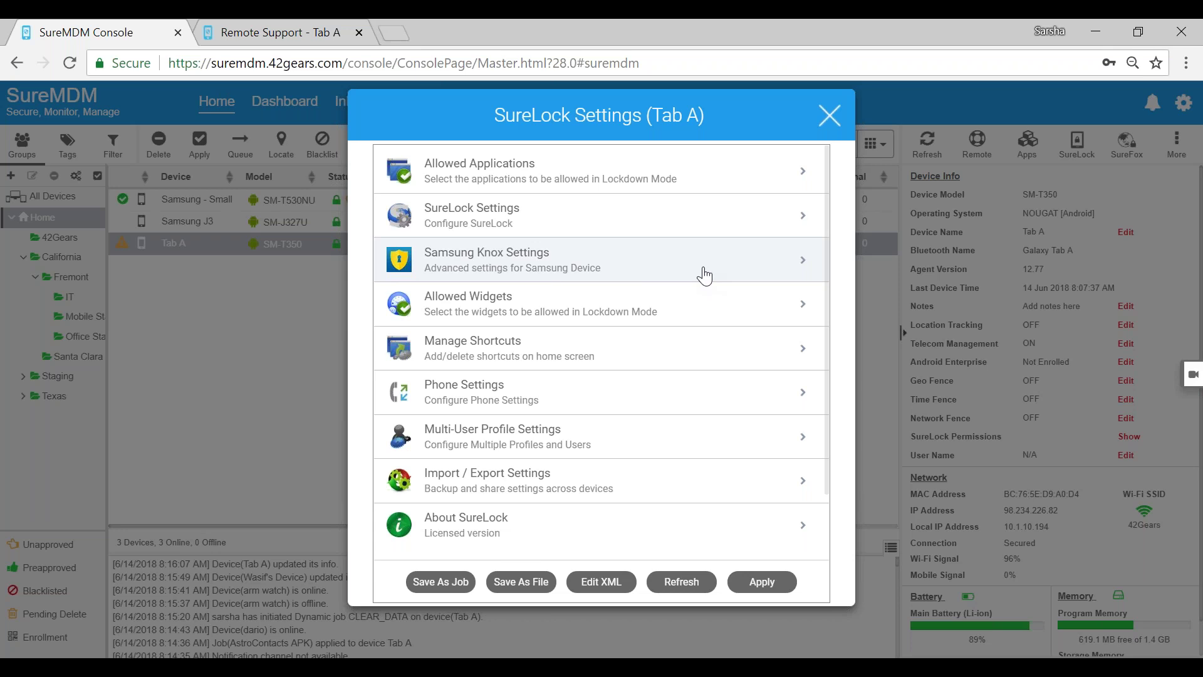
Step: Open Tab A's Samsung Knox Settings, then glance at the tablet's DroidCam feed
left_click(704, 276)
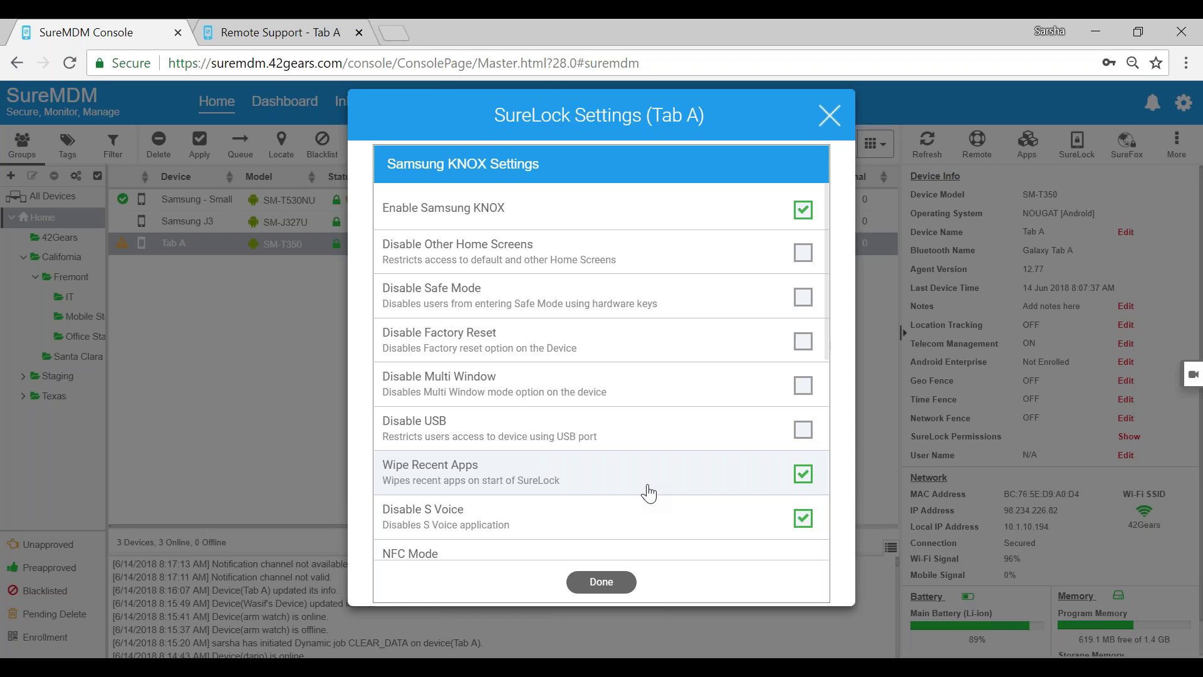
key("alt+Tab")
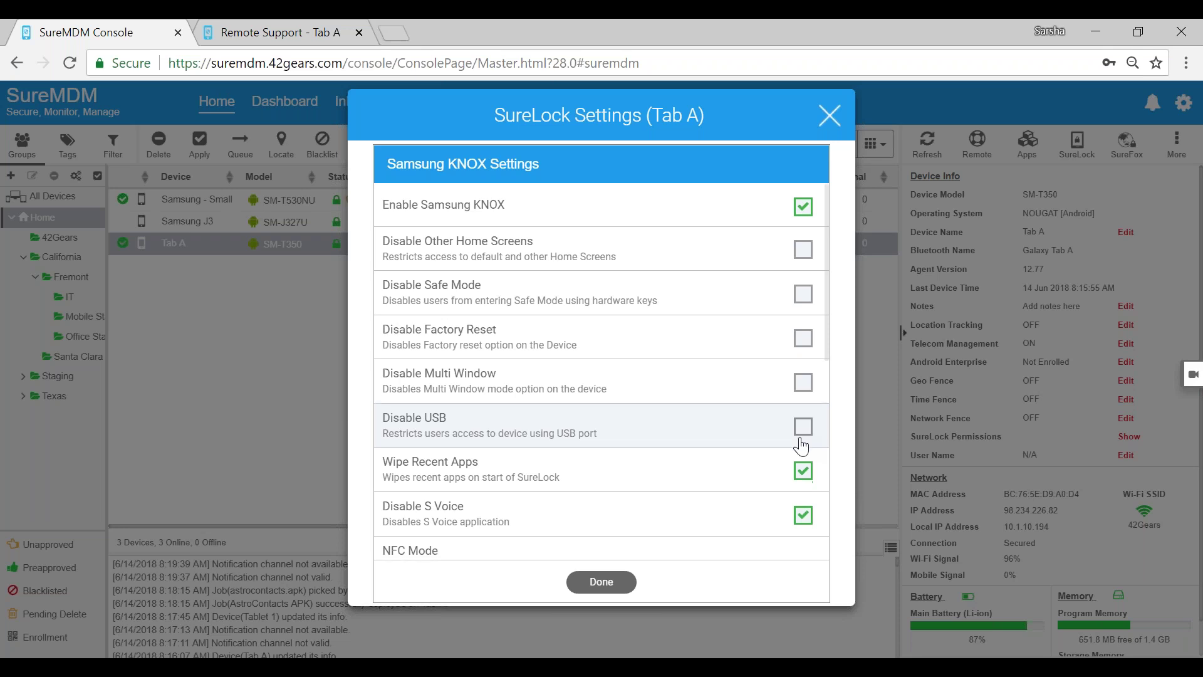
Step: Scroll past Disable USB and expand the NFC Mode options, currently Don't Care
scroll(802, 446, "down", 3)
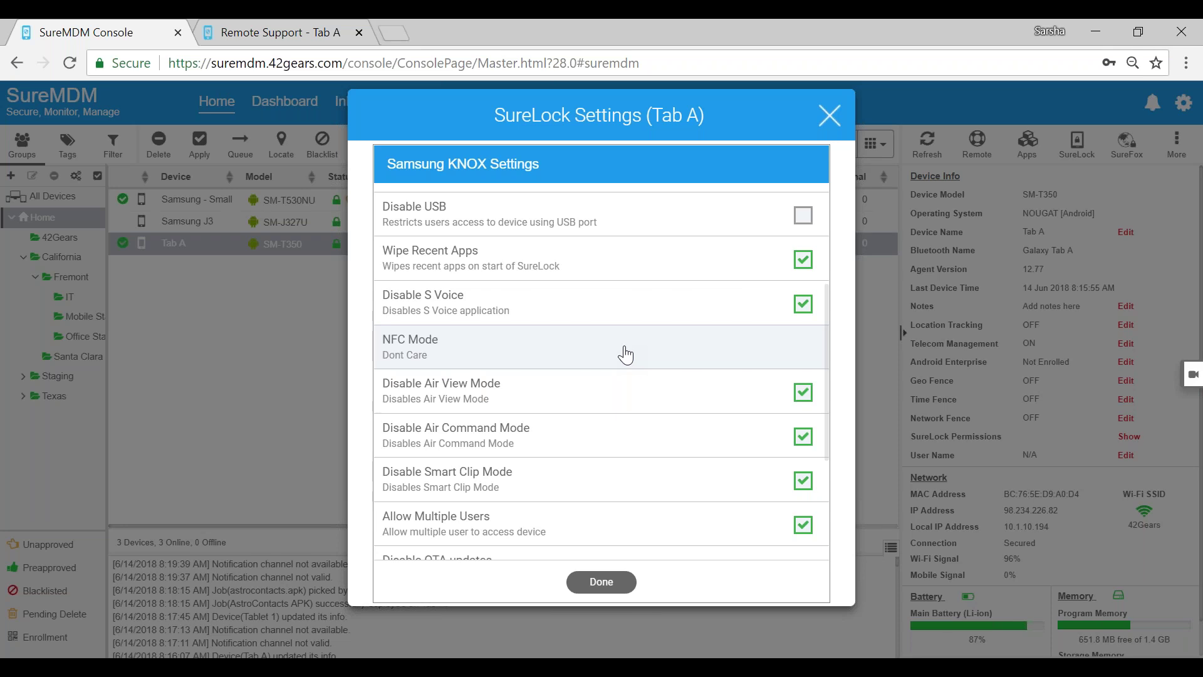
left_click(625, 355)
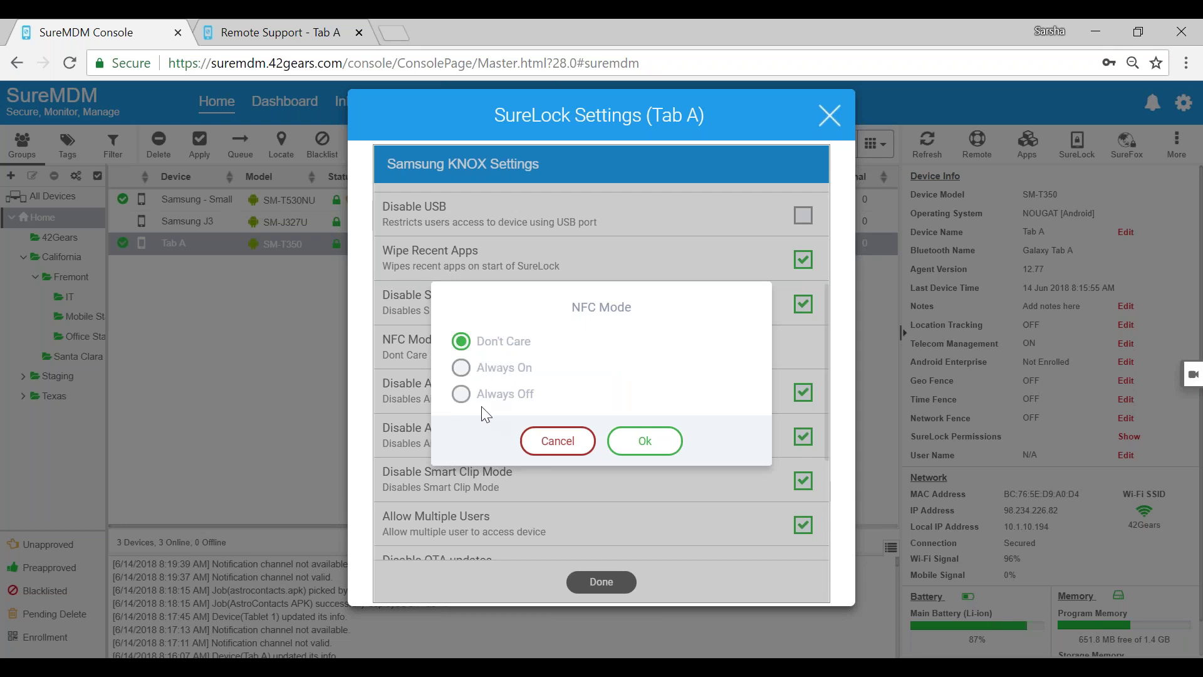
left_click(555, 441)
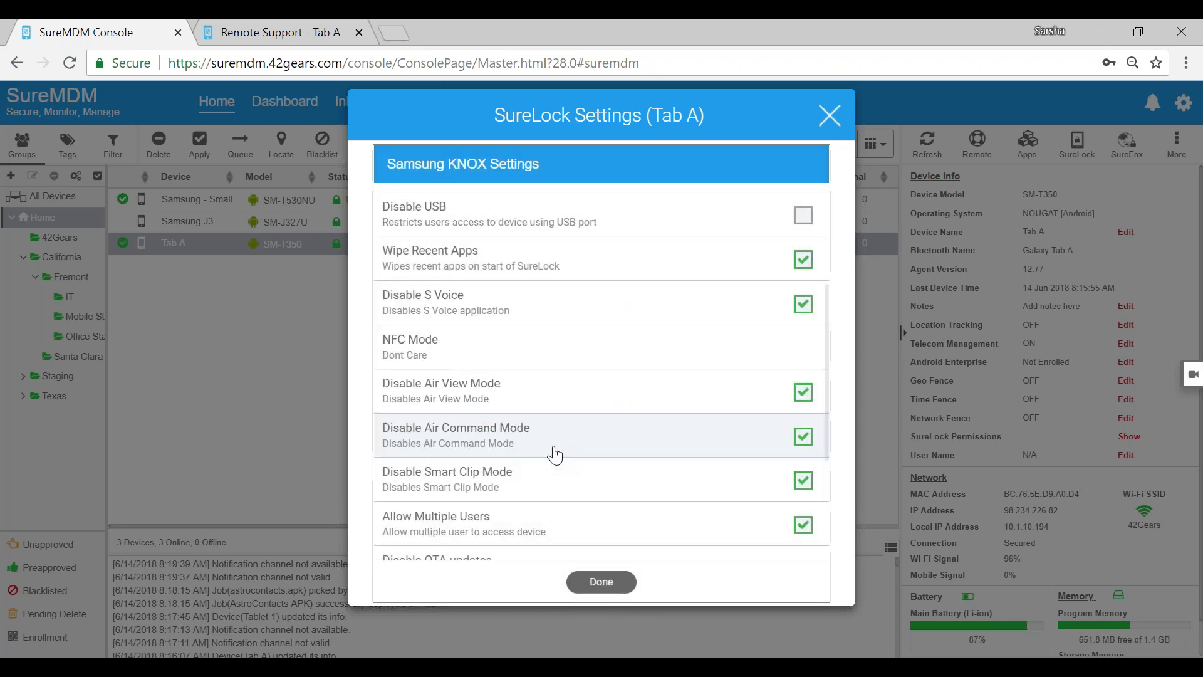
scroll(555, 453, "down", 1)
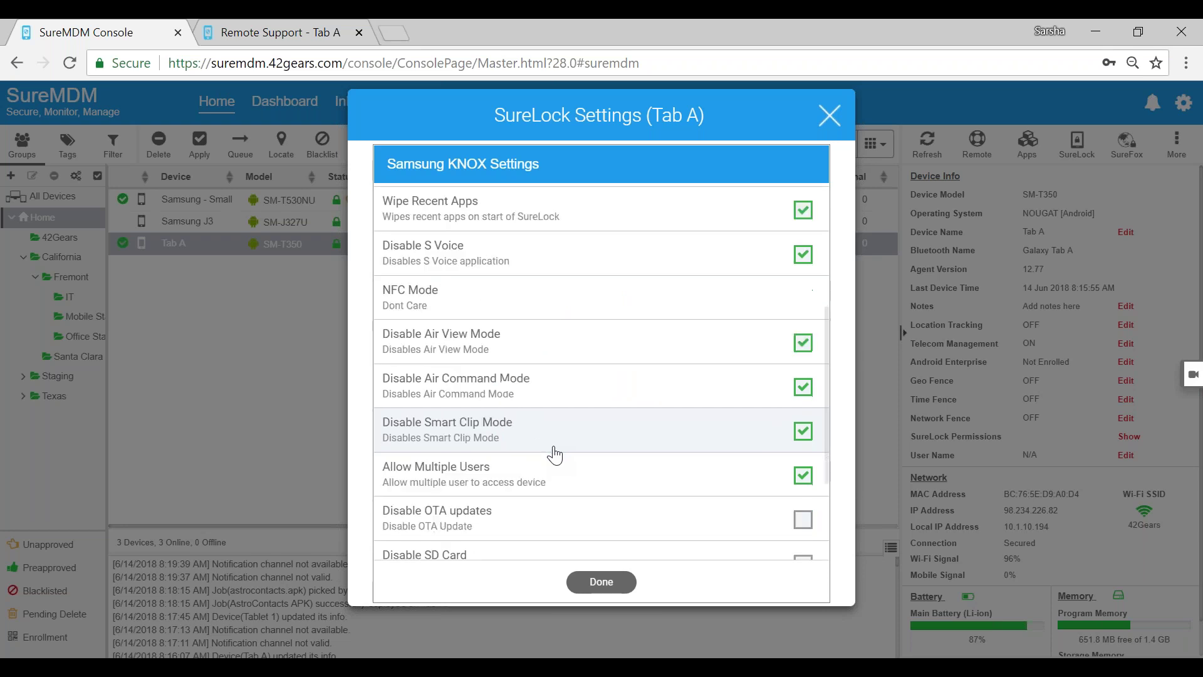
scroll(623, 322, "down", 1)
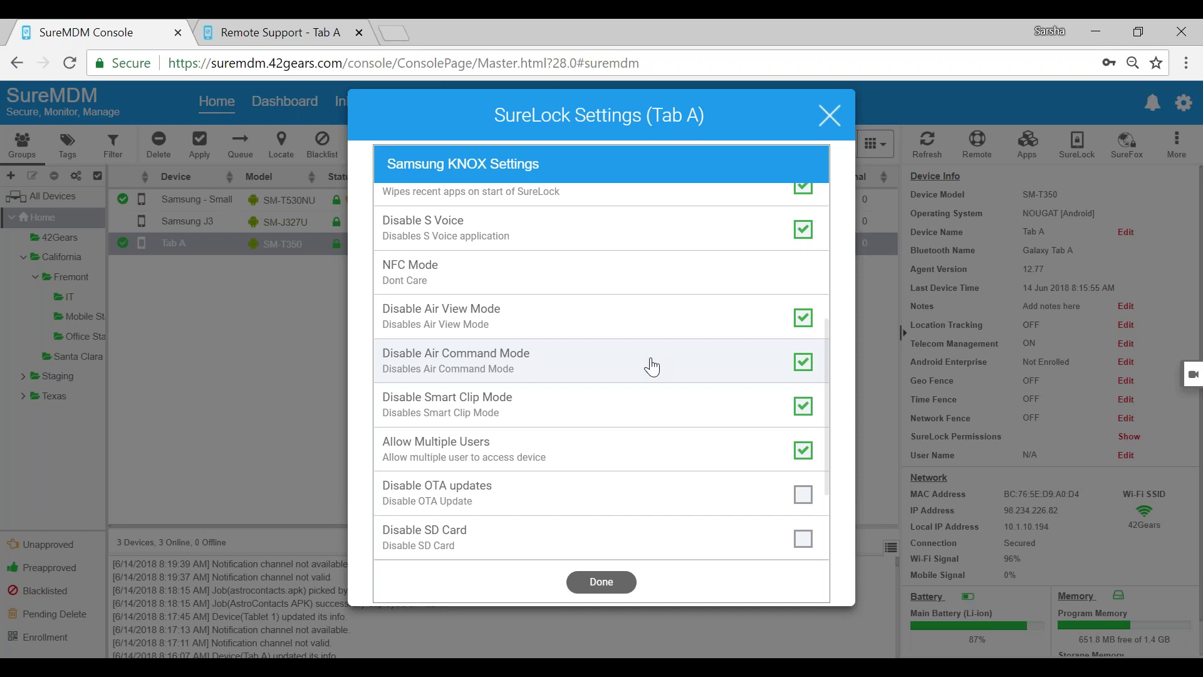
scroll(650, 366, "down", 2)
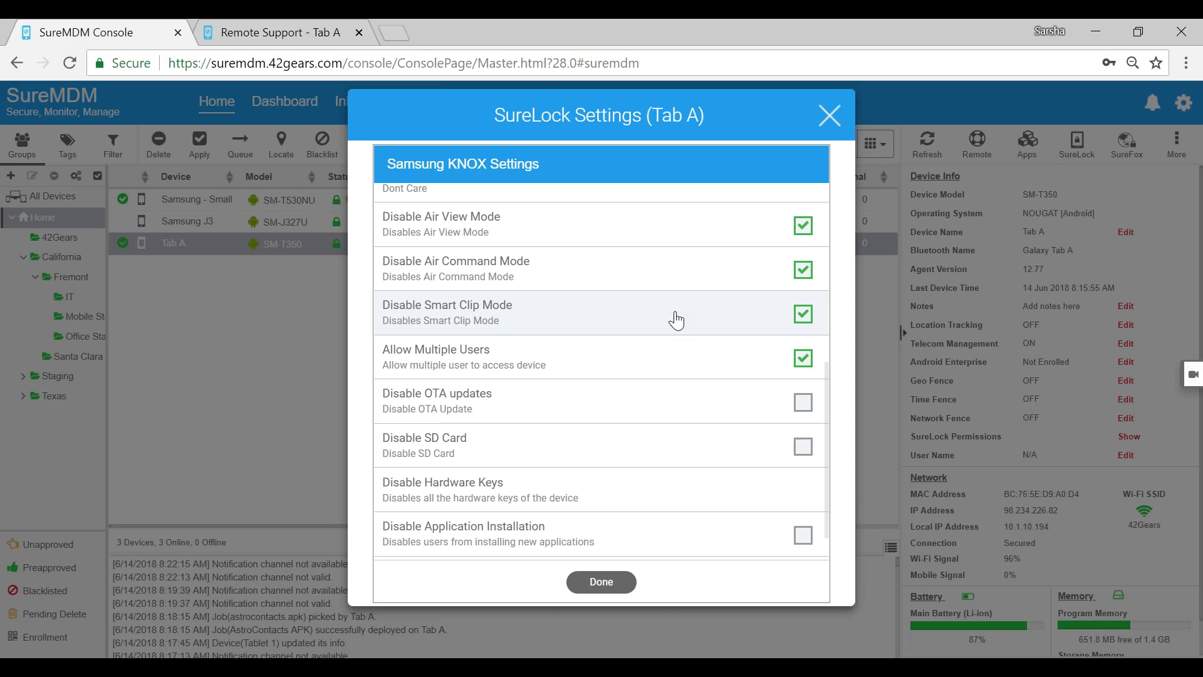
scroll(676, 320, "down", 1)
scroll(680, 322, "down", 1)
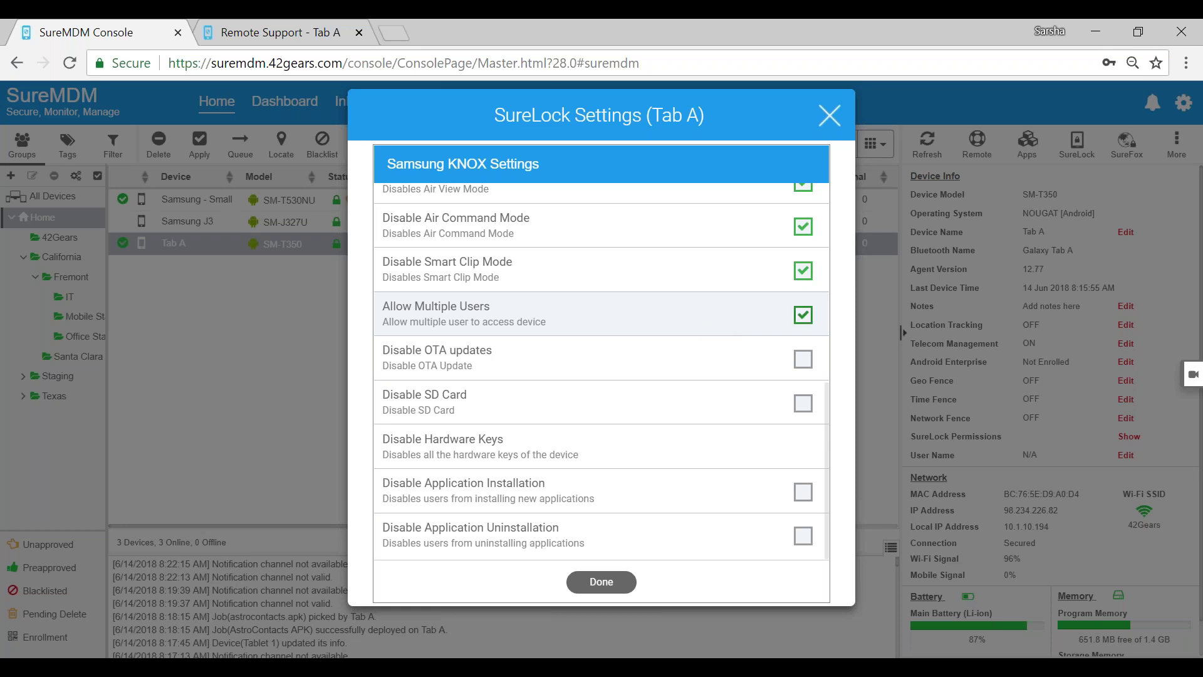
Step: Uncheck Allow Multiple Users in Tab A's Samsung KNOX settings
left_click(804, 317)
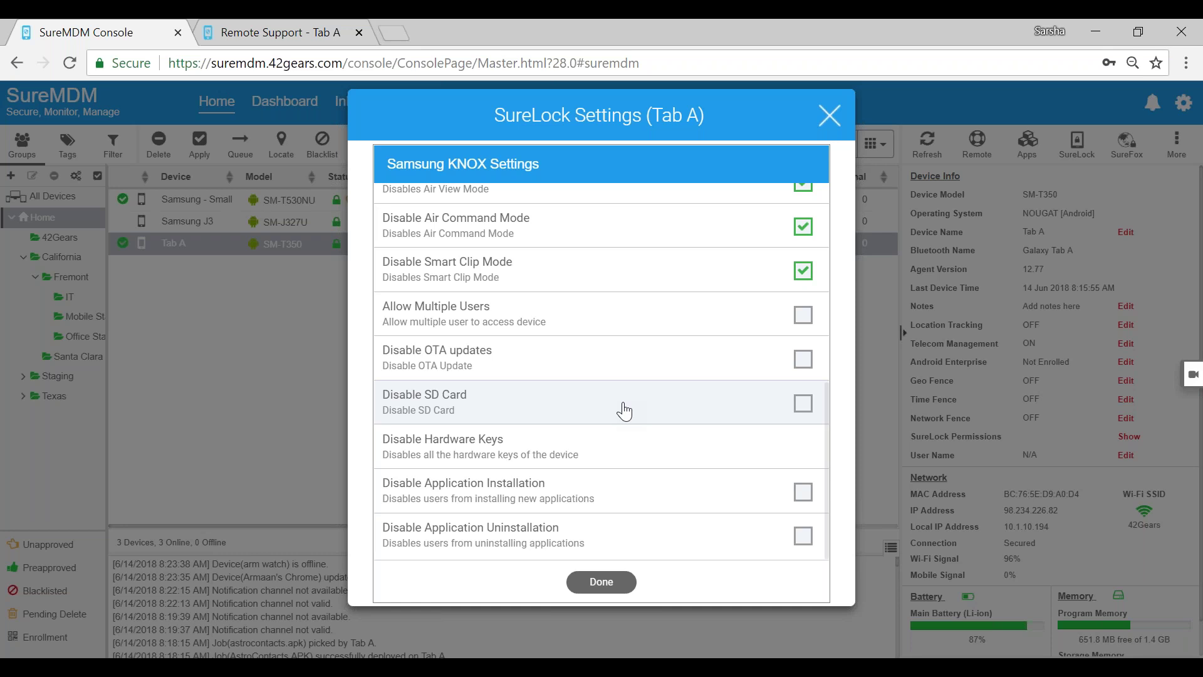
left_click(661, 454)
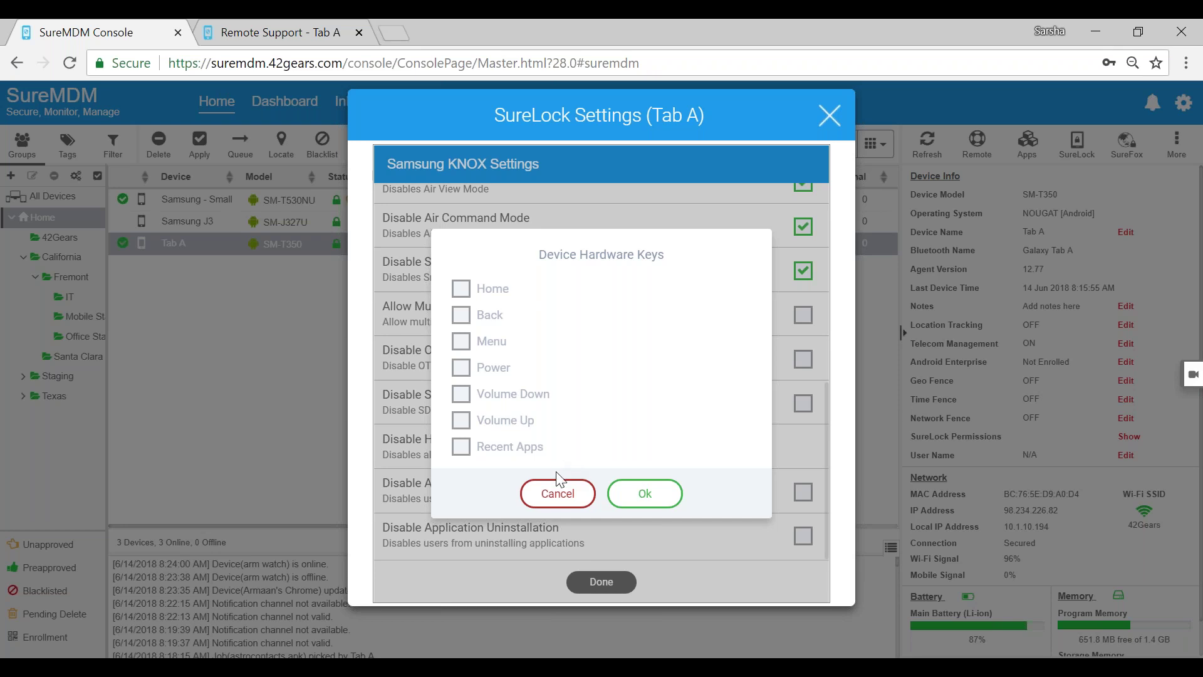
left_click(559, 493)
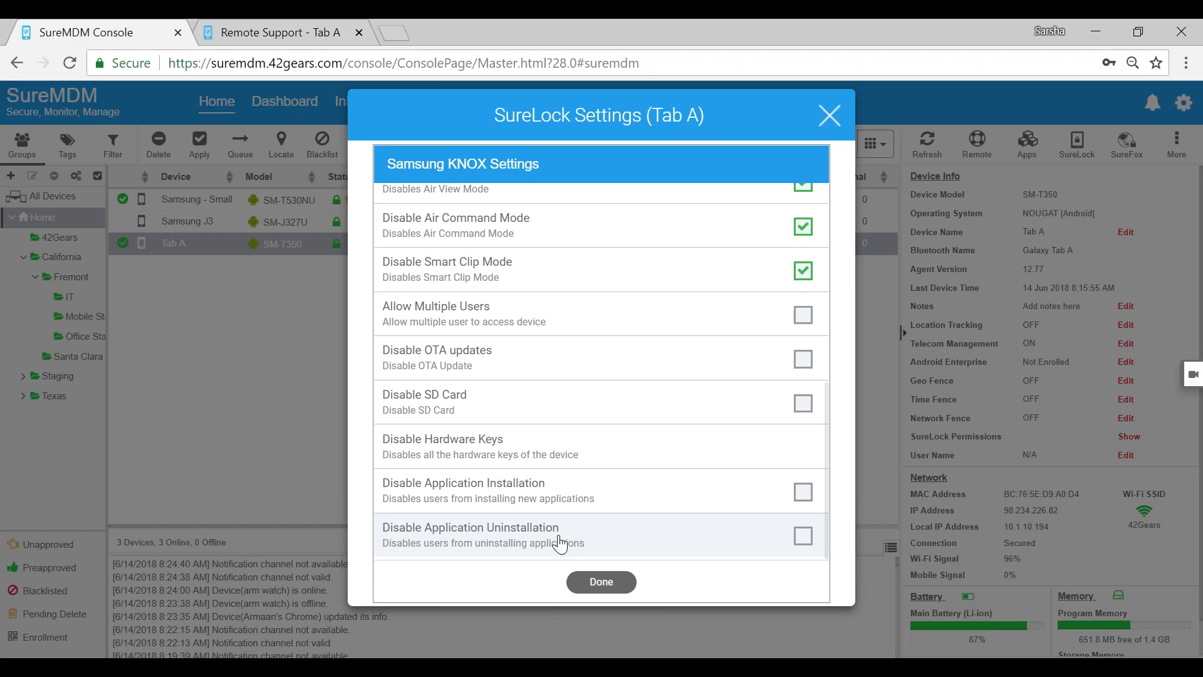
Step: Switch to the slide show's Branding slide on custom boot and shutdown animations
key("alt+Tab")
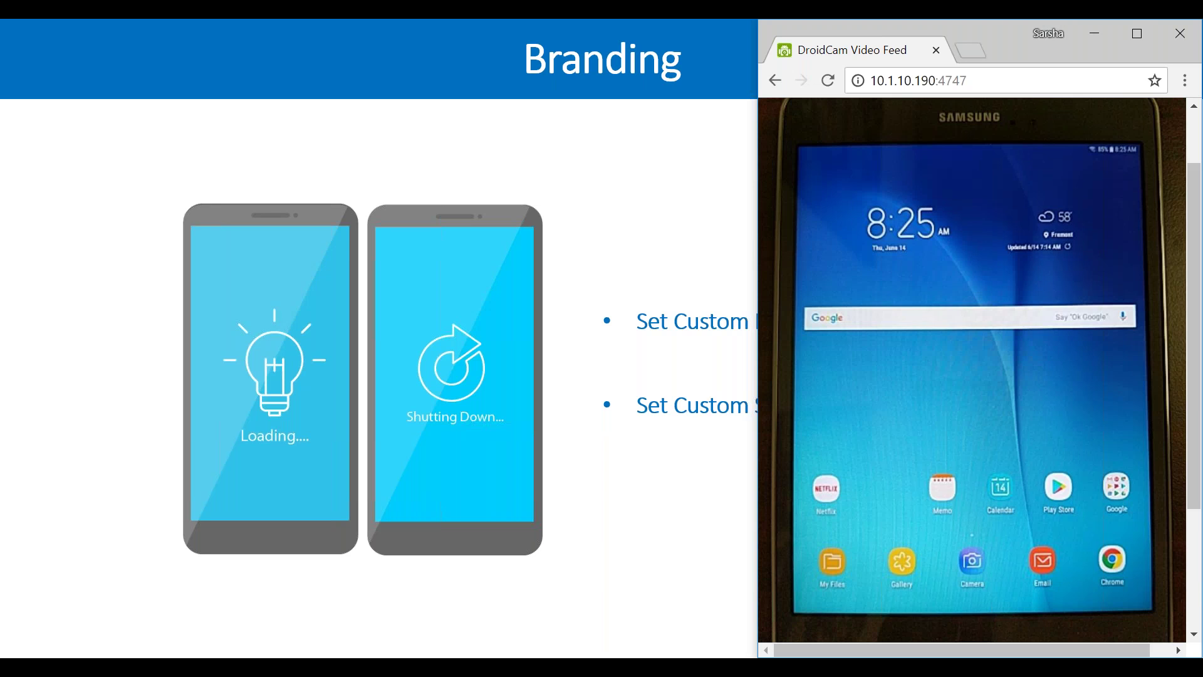
Step: Leave the slide show and bring the DroidCam feed of the tablet's KNOX settings forward
key("alt+Tab")
key("alt+Tab")
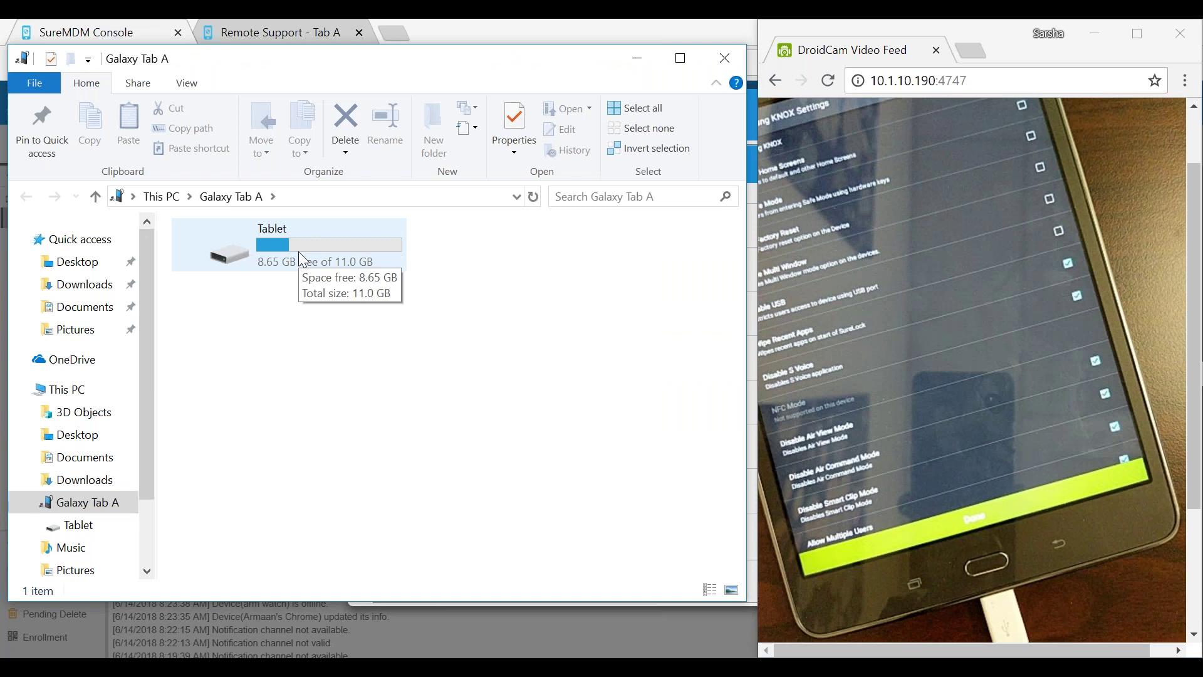
left_click(1048, 223)
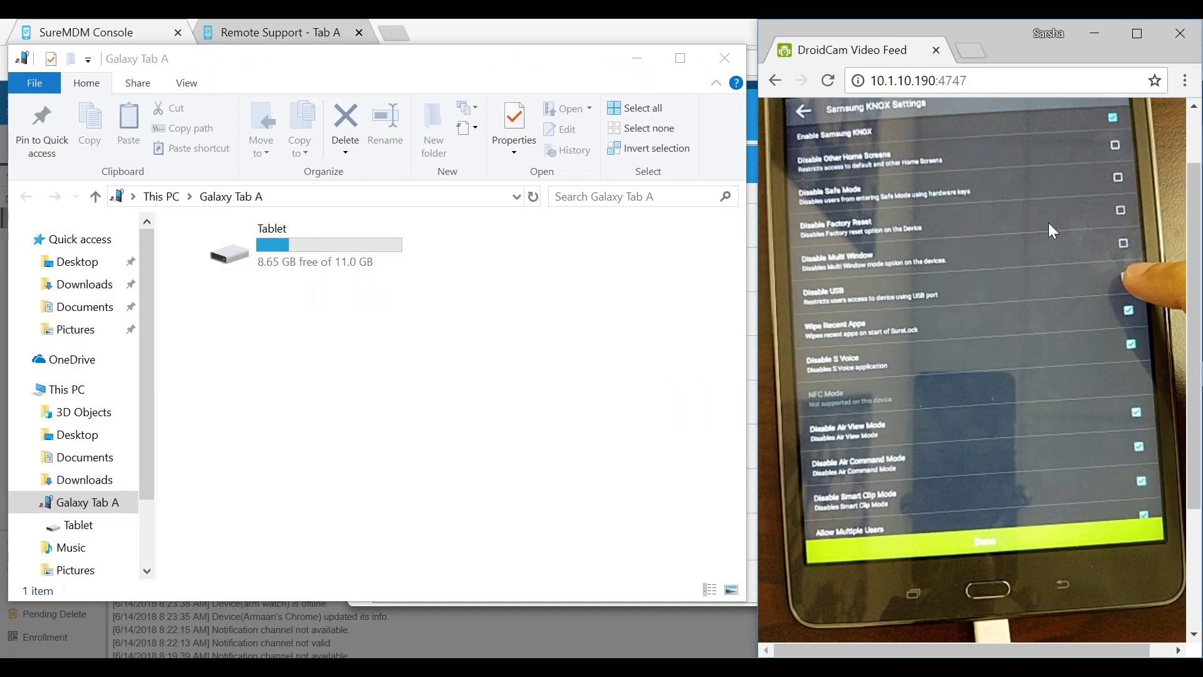